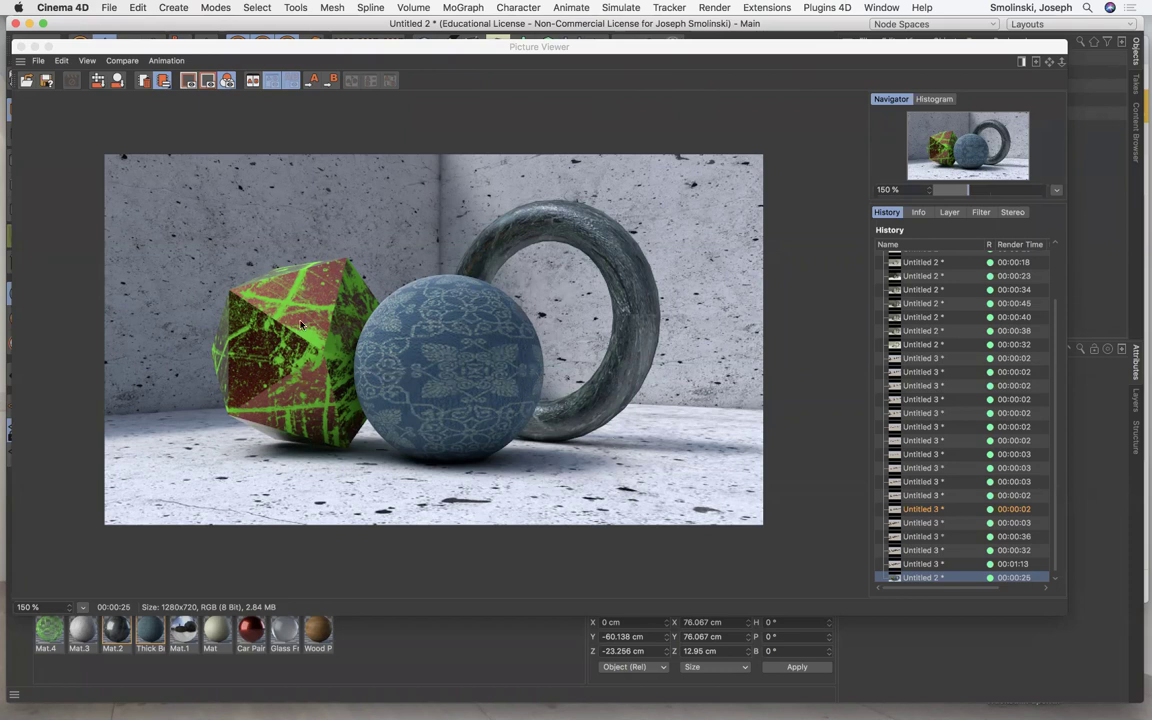
Step: Close the rendered picture and inspect the scratchmask1.png texture in the alpha channel of the green Mat.4 material
click(33, 46)
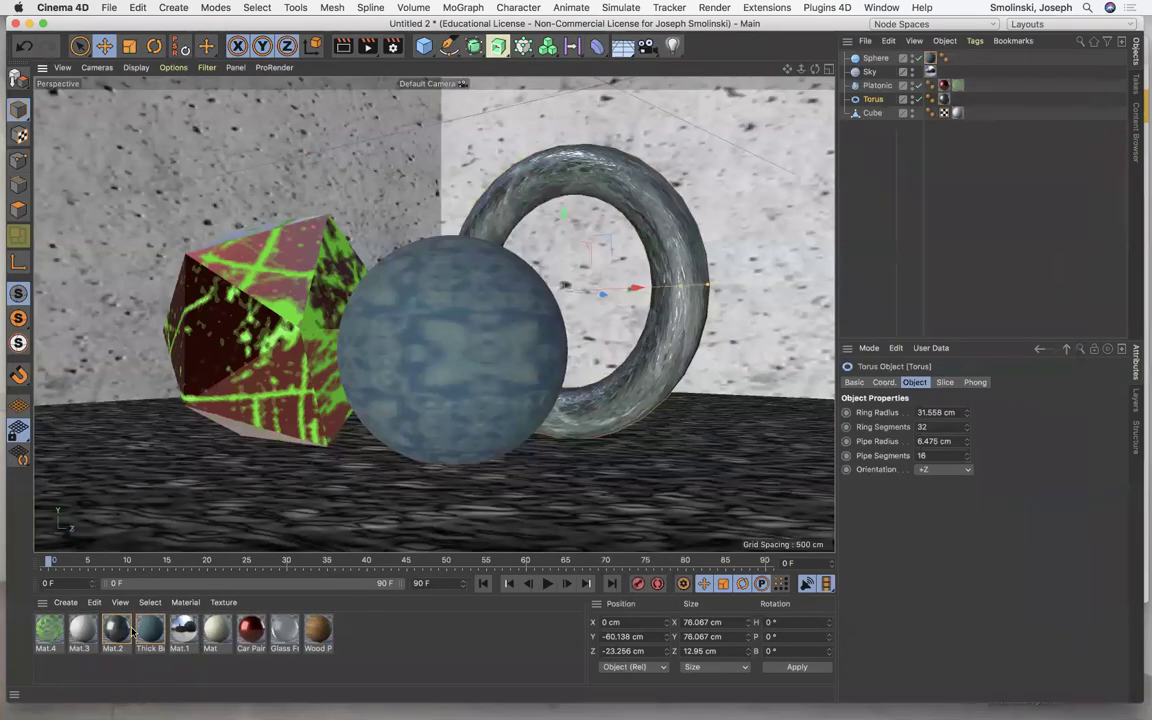
double_click(49, 629)
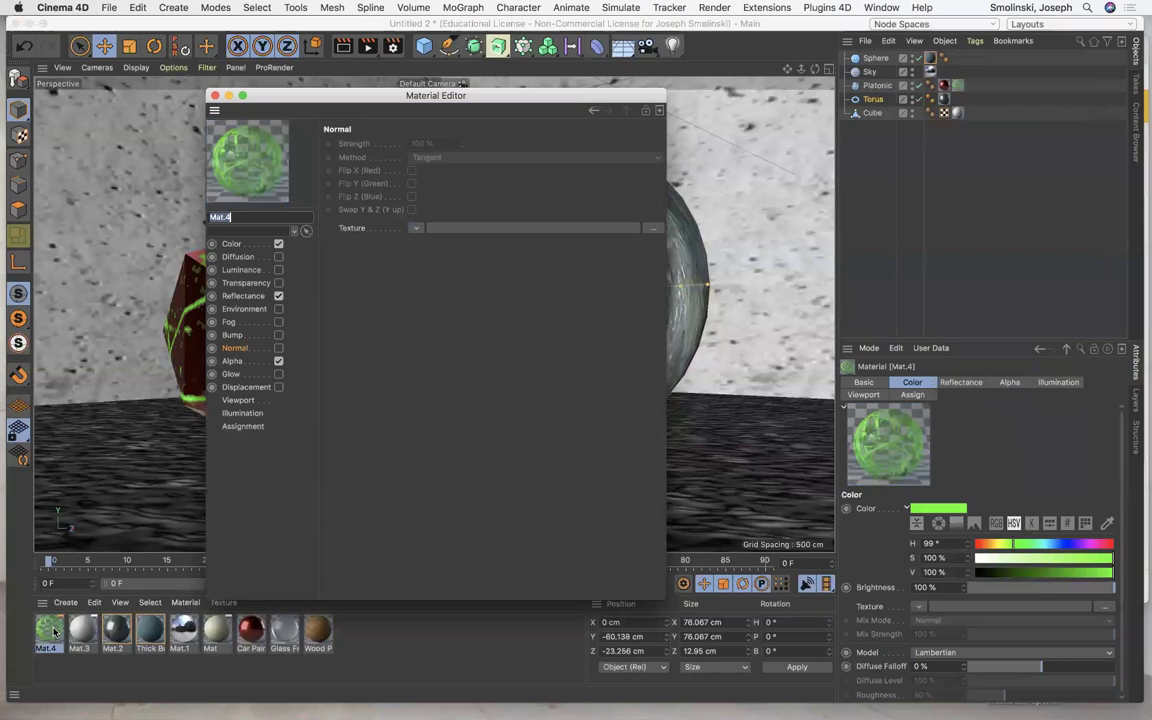
click(232, 360)
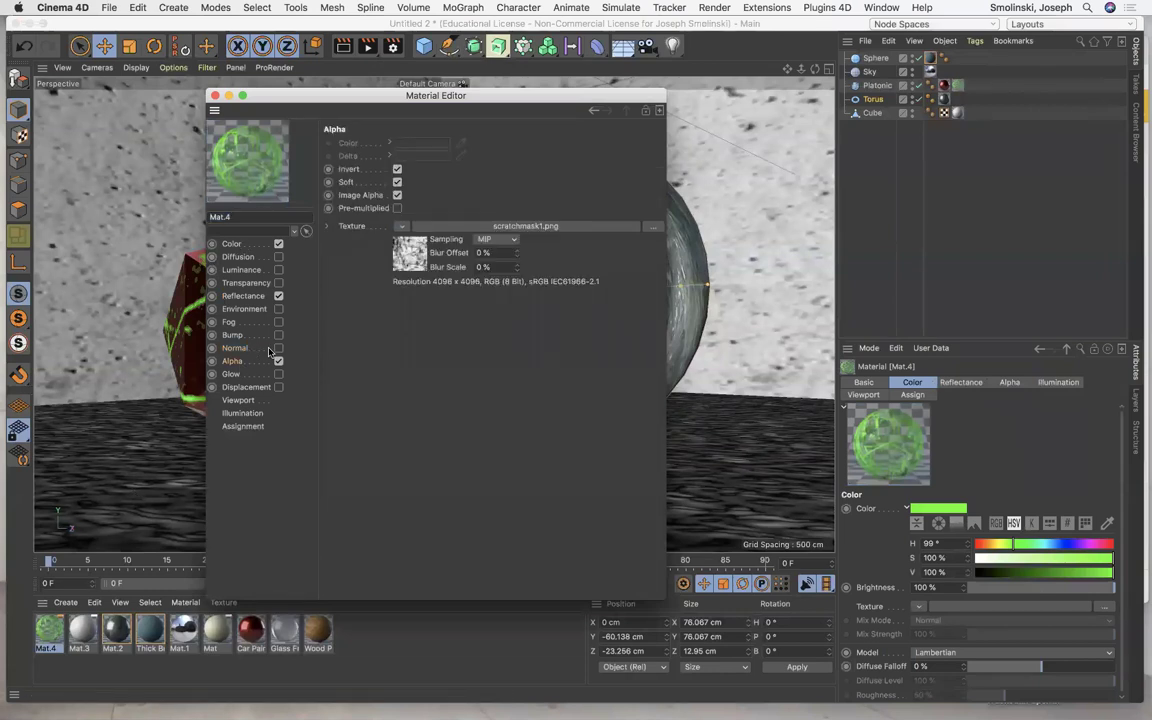
click(407, 257)
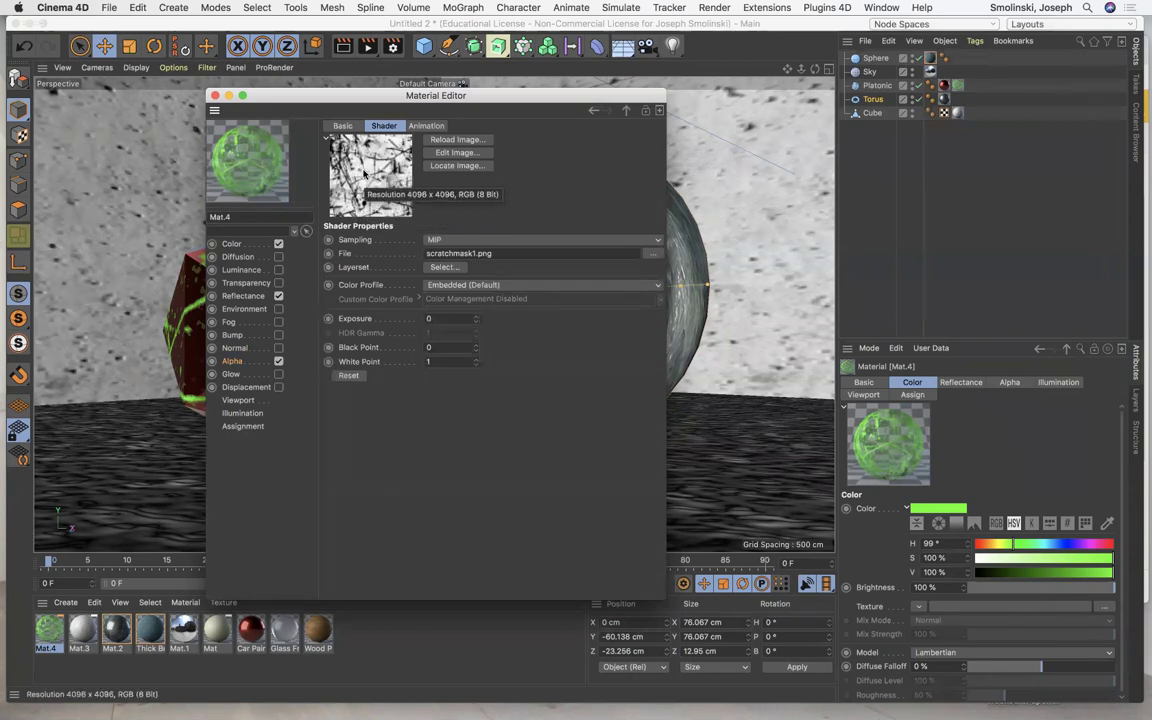
click(215, 96)
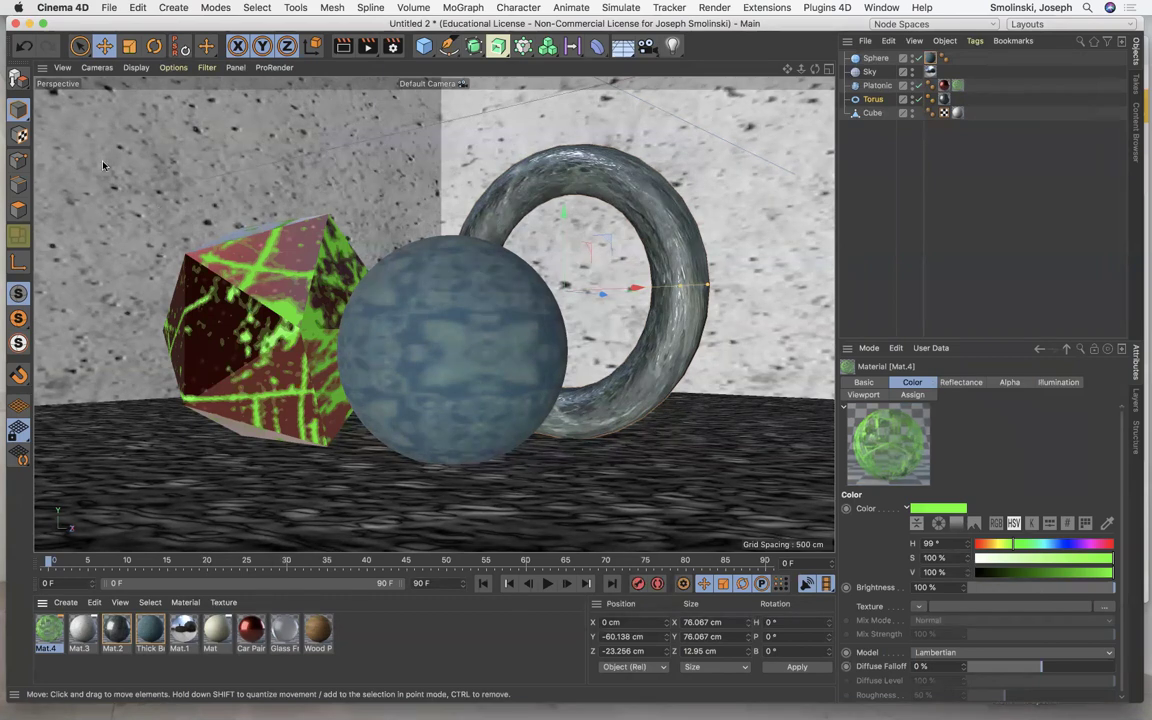
Step: Save the project with its assets as StillLife in the 3DAnimation2020 folder
click(109, 8)
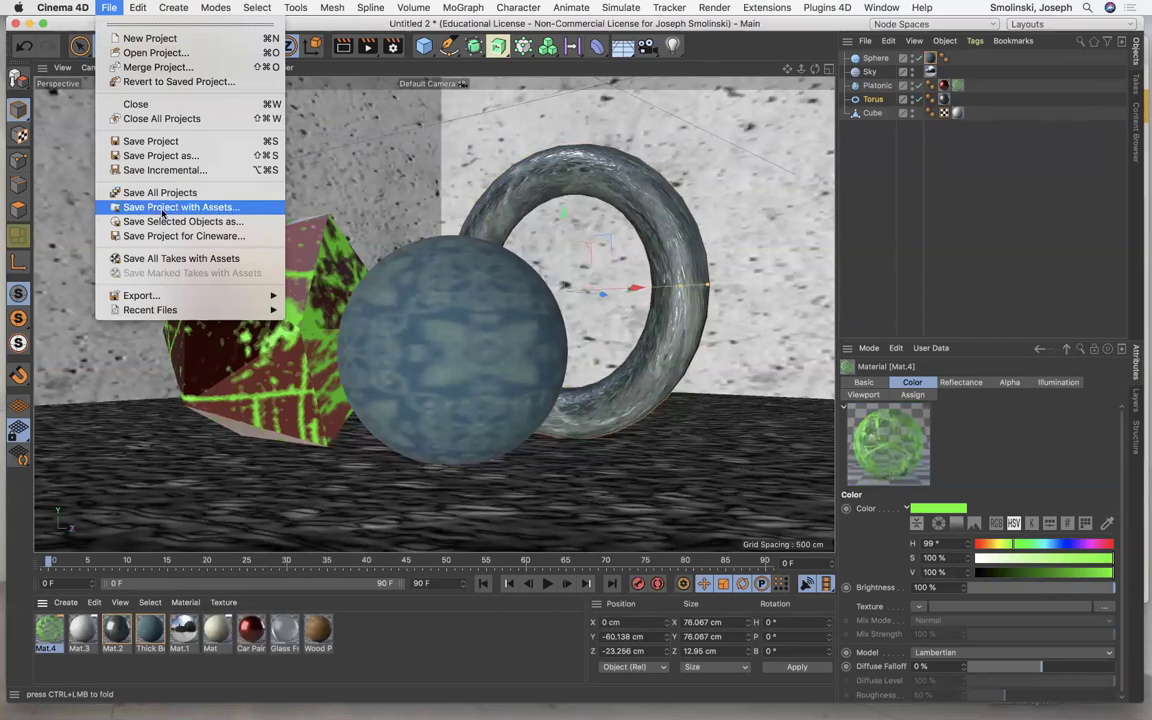
click(200, 207)
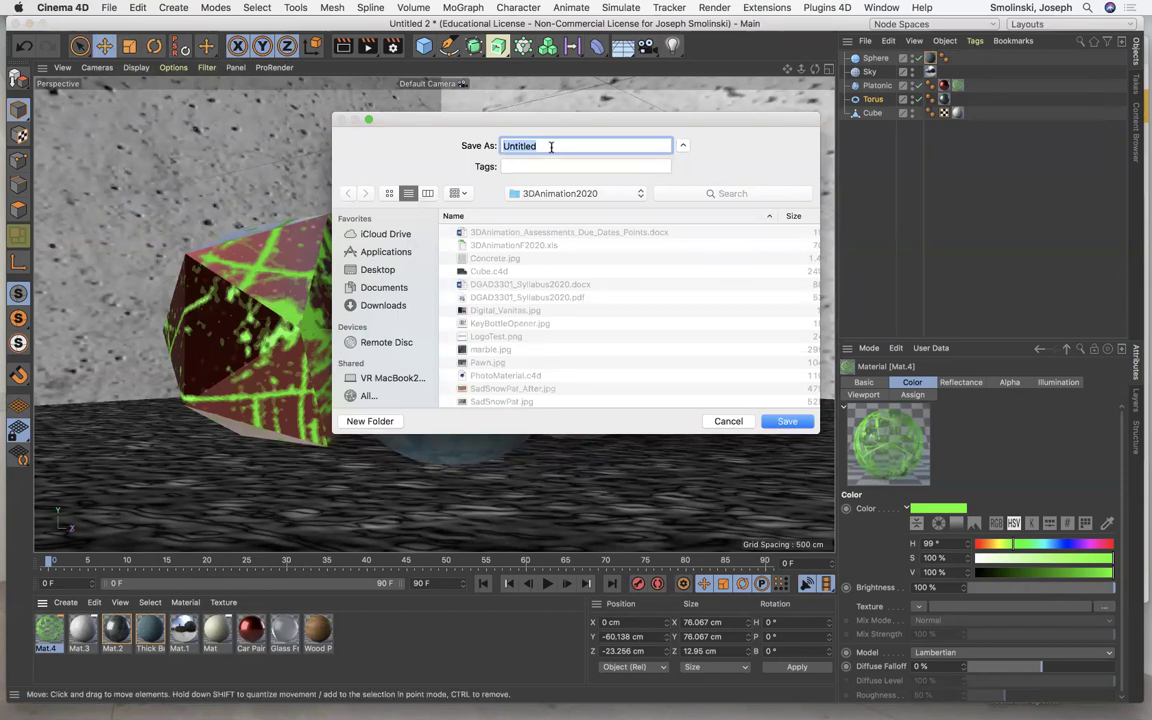
text(S)
key(Return)
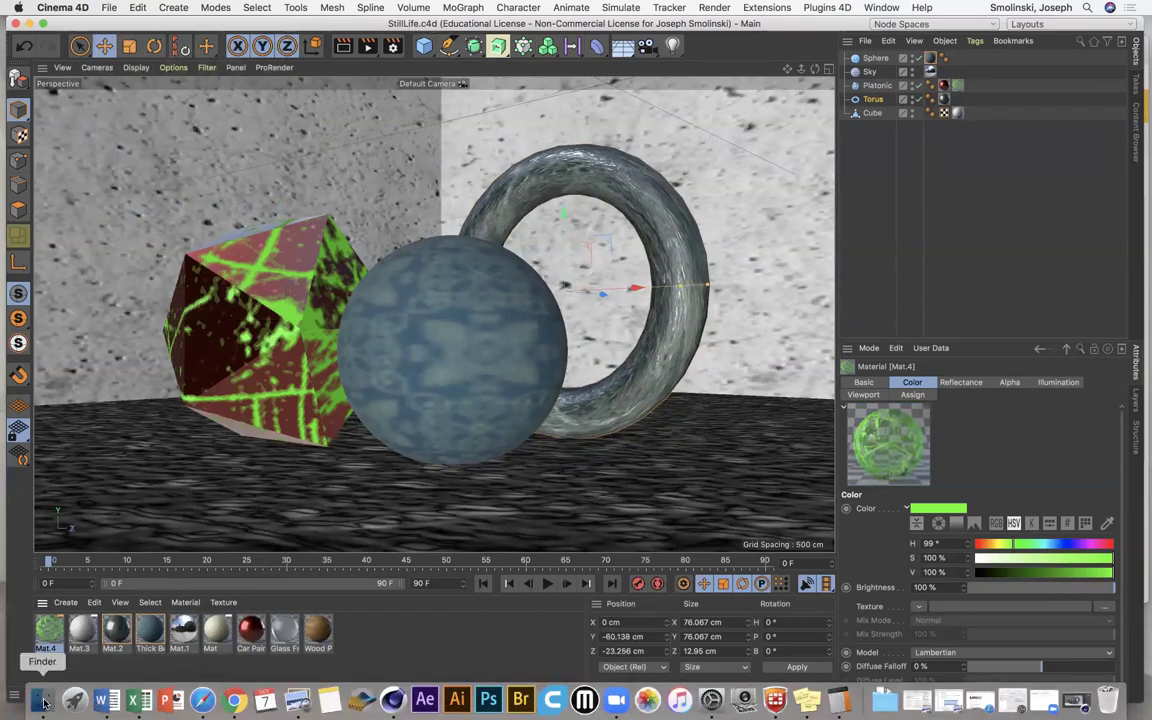
Step: Switch to Finder and open the StillLife folder inside Documents, Classes, 3DAnimation2020, enlarging and repositioning the window to show its contents
click(48, 700)
click(362, 269)
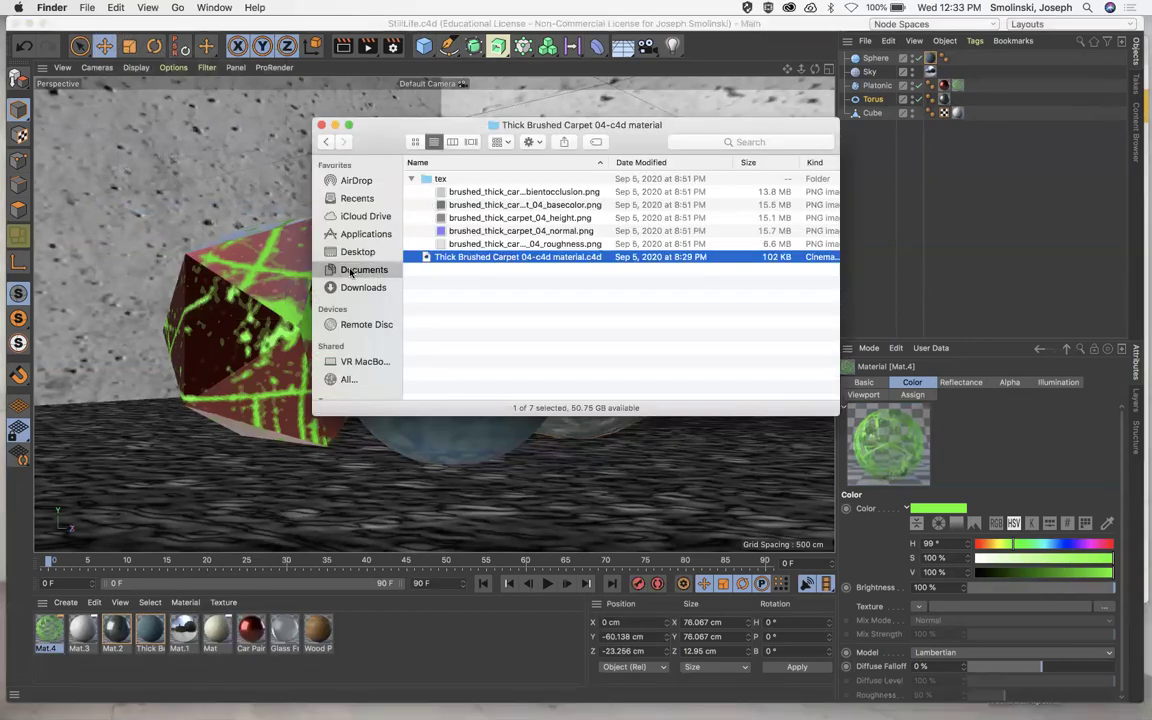
click(425, 248)
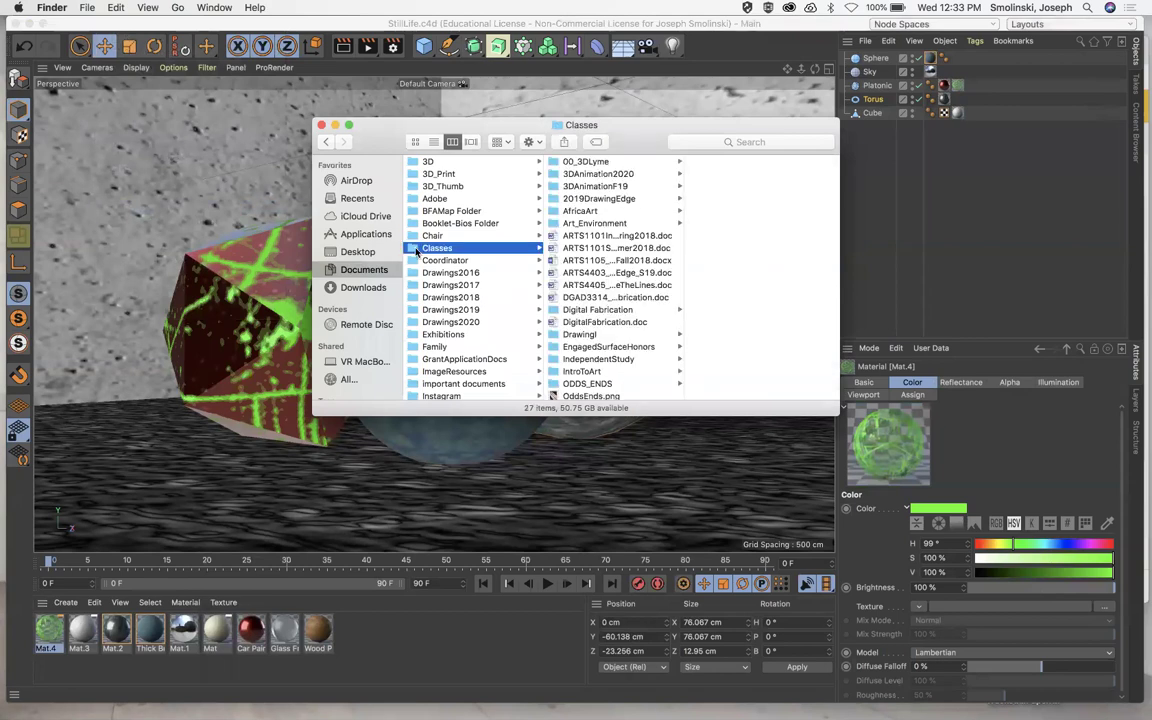
click(612, 175)
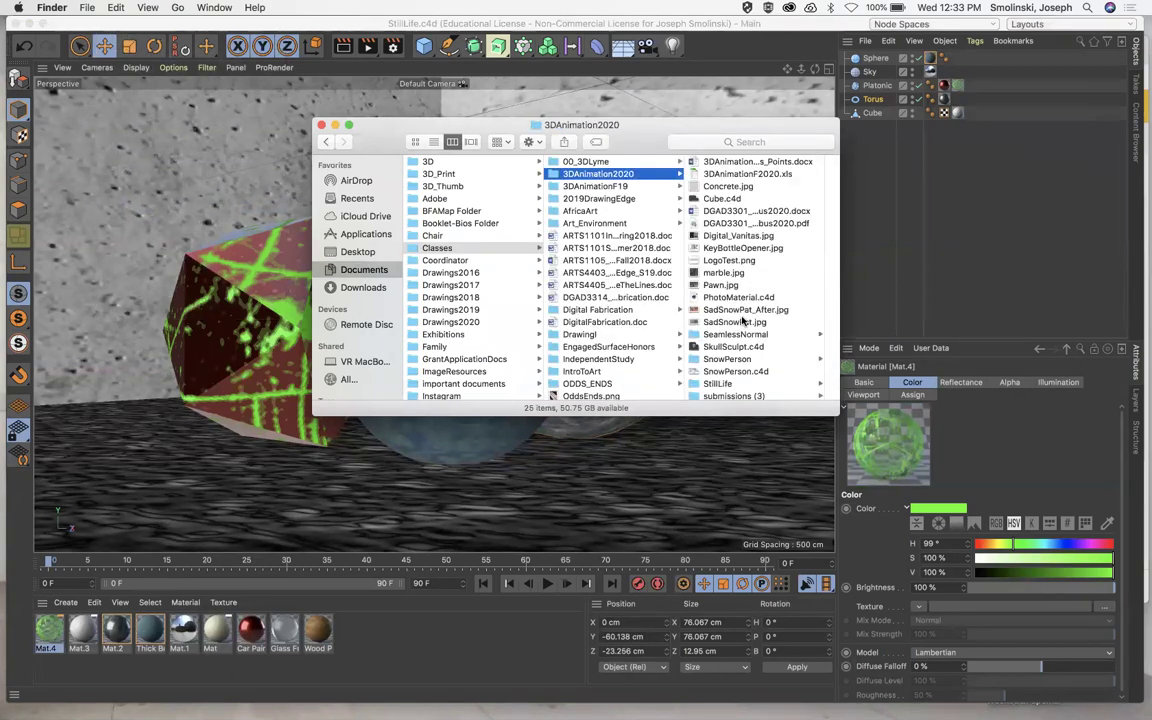
drag(833, 412, 978, 500)
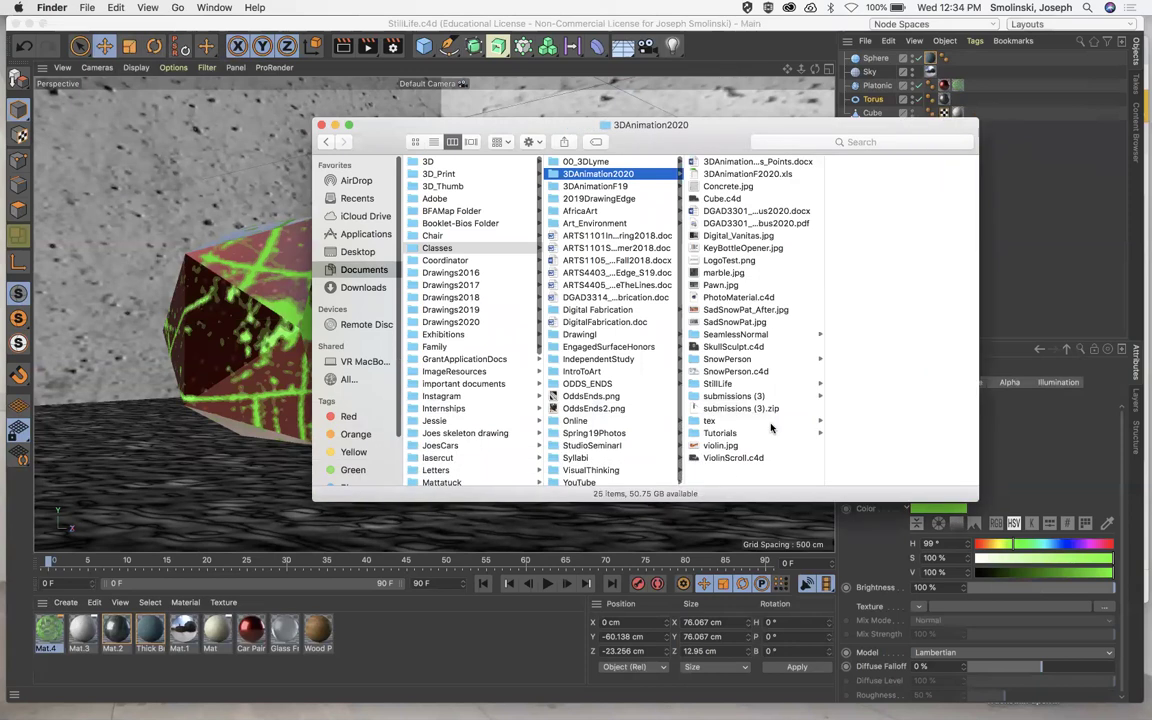
click(716, 385)
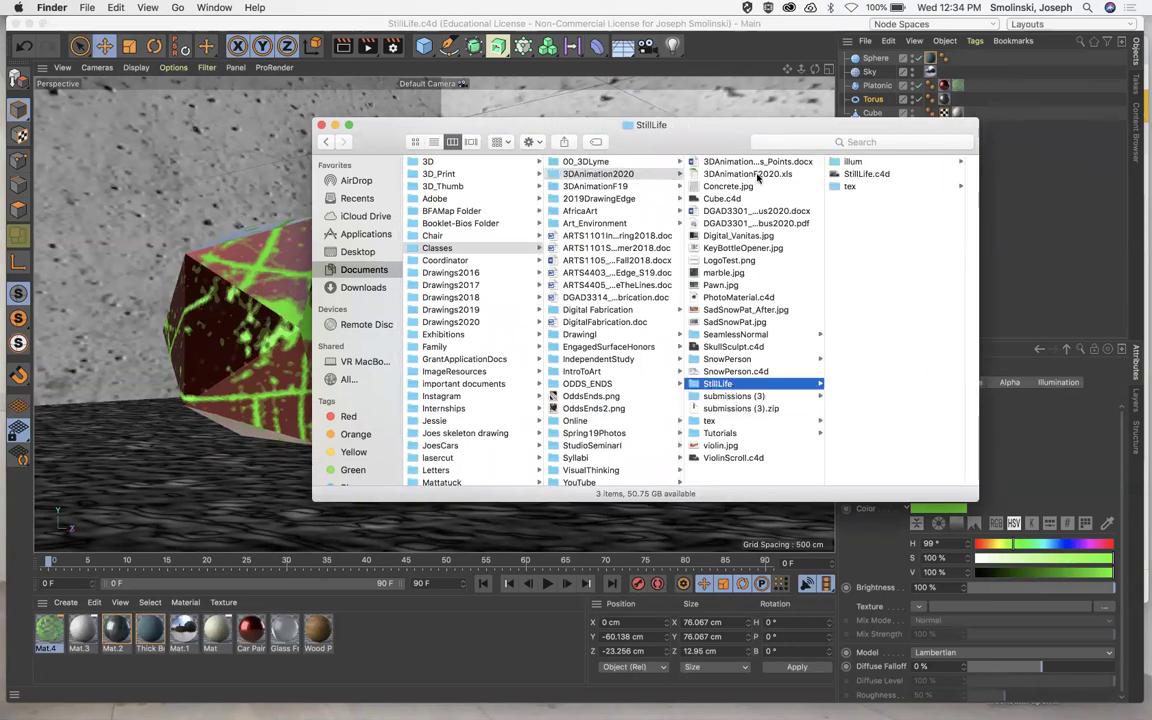
drag(656, 130, 531, 117)
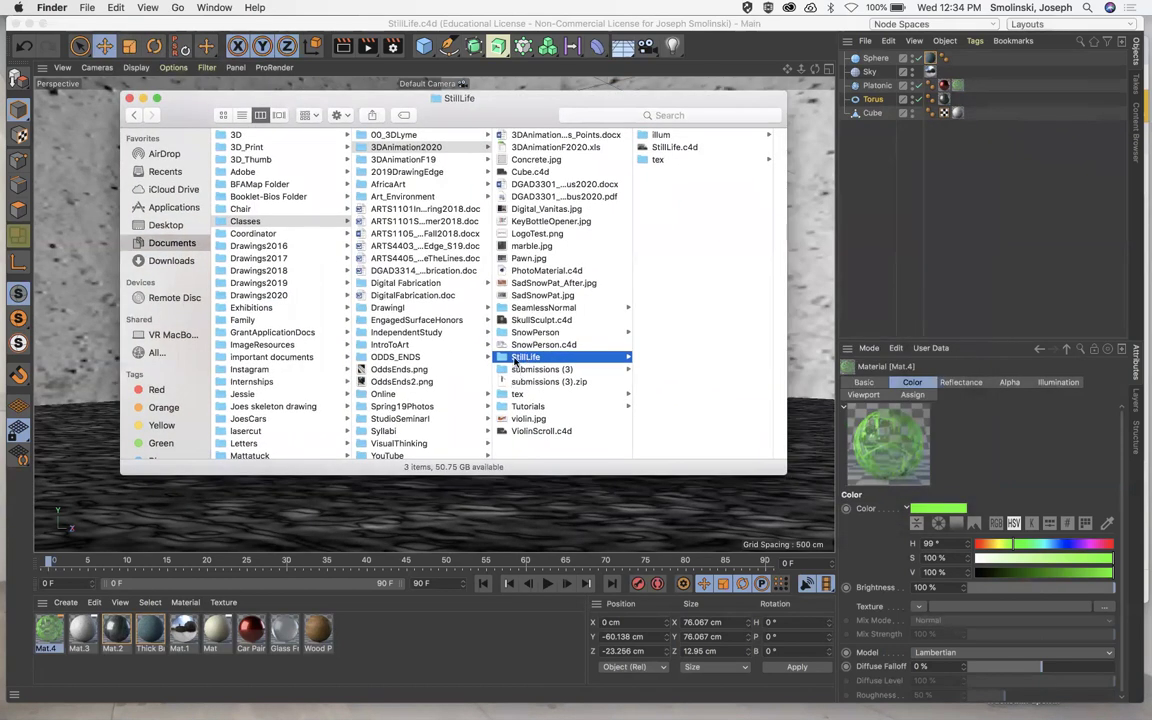
Step: Preview the saved StillLife.c4d file and examine the contents of the tex folder beside it
click(670, 149)
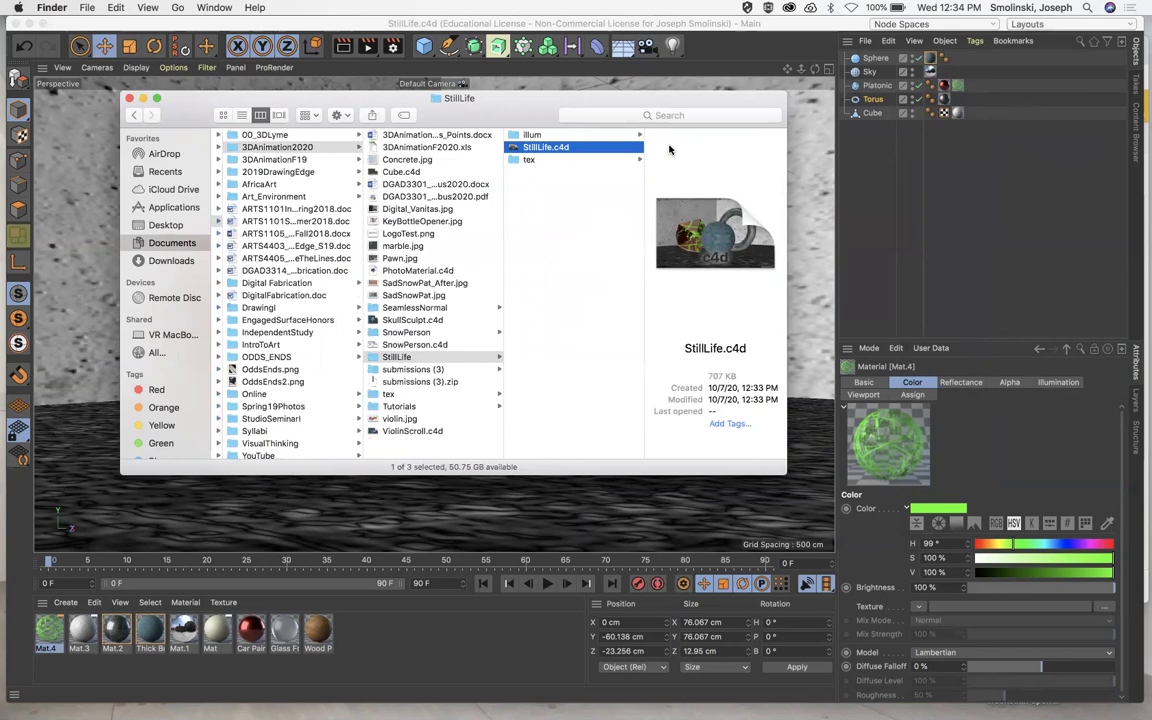
key(space)
key(space)
click(530, 160)
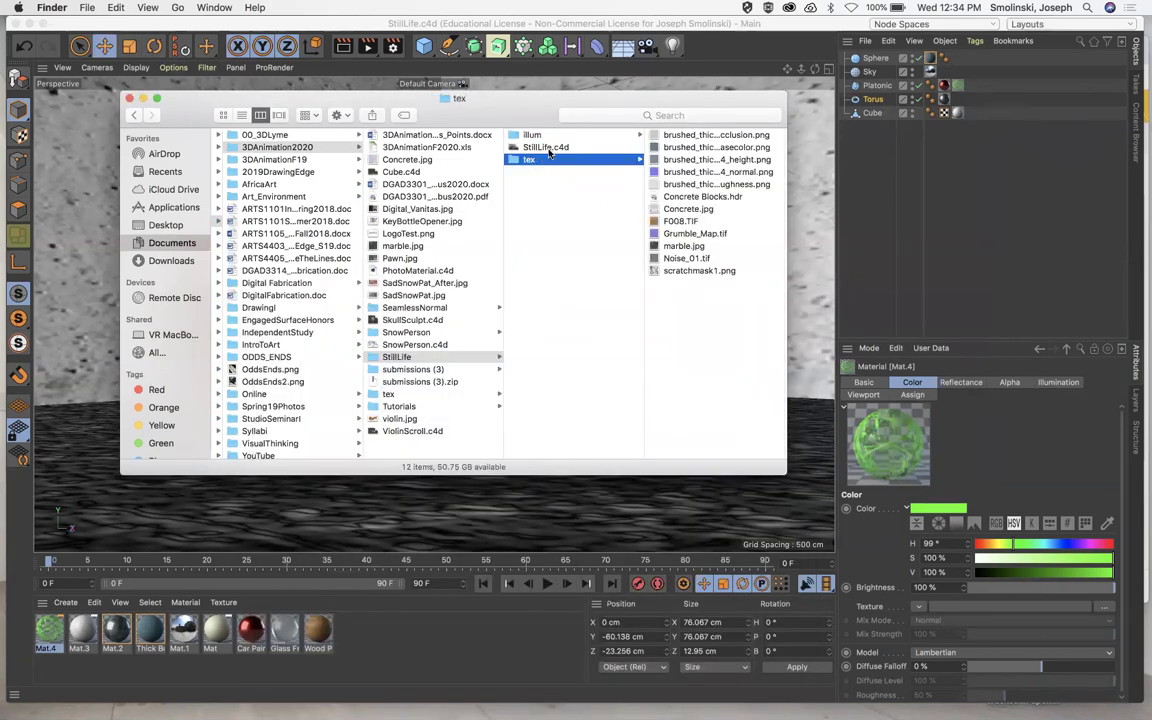
click(546, 149)
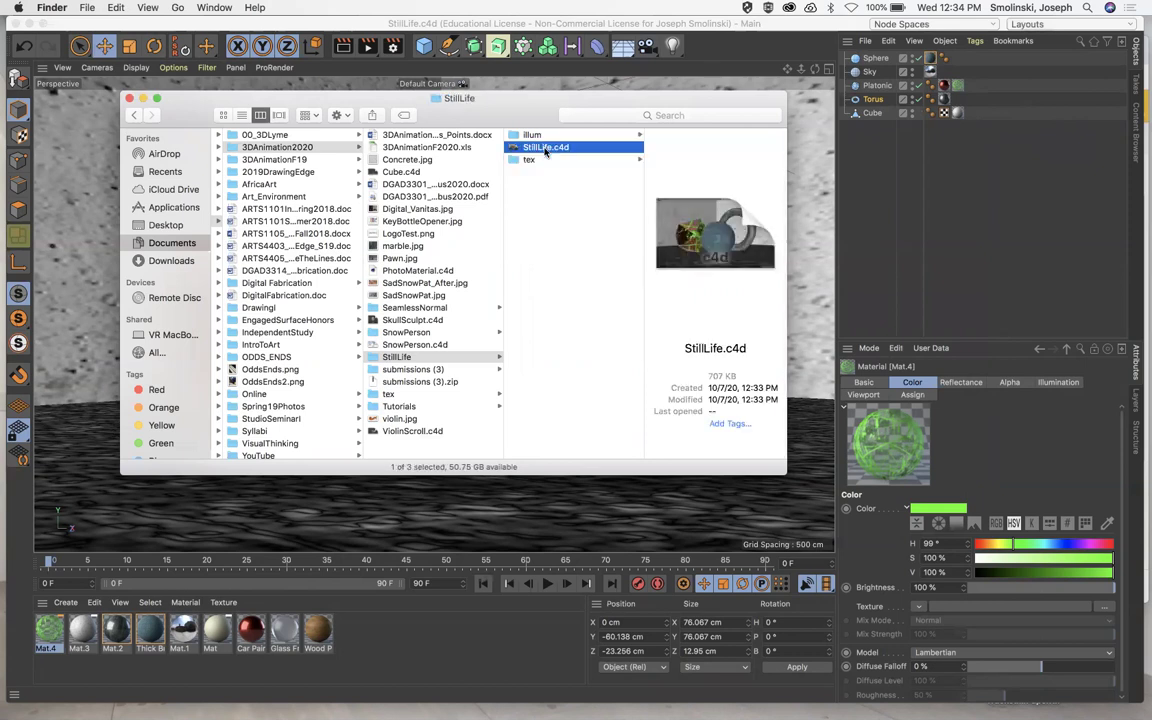
click(530, 162)
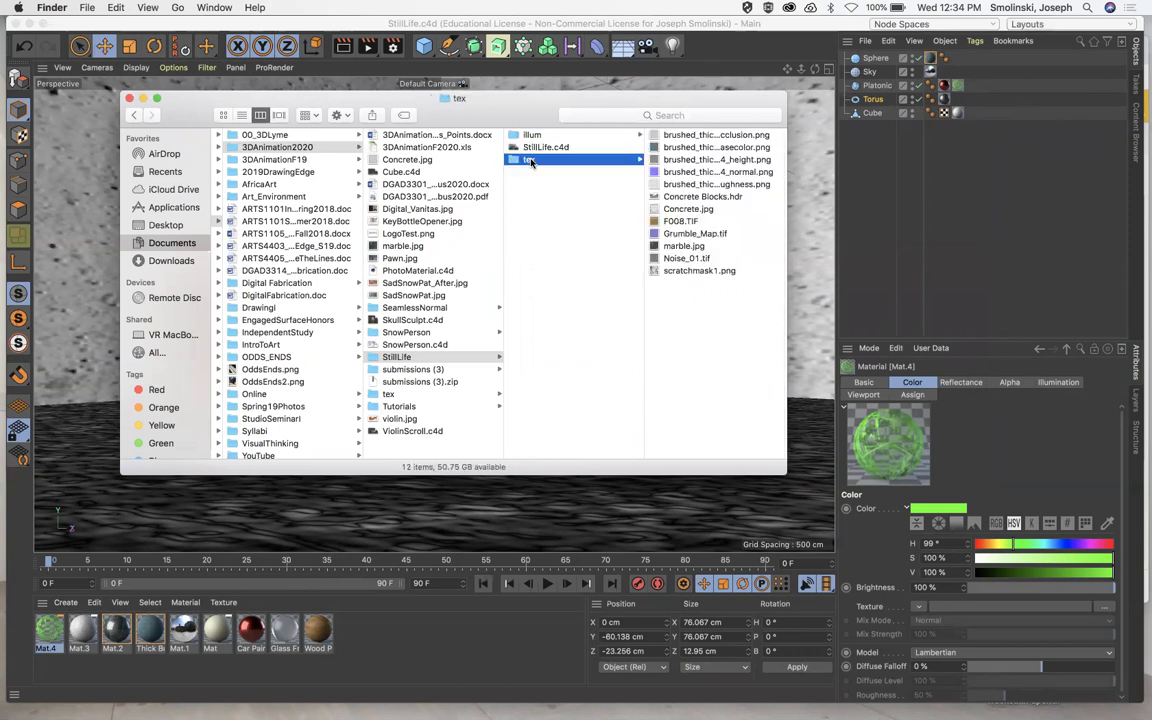
Step: Preview the texture images in the tex folder one after another, from the brushed carpet maps through Concrete.jpg
click(699, 139)
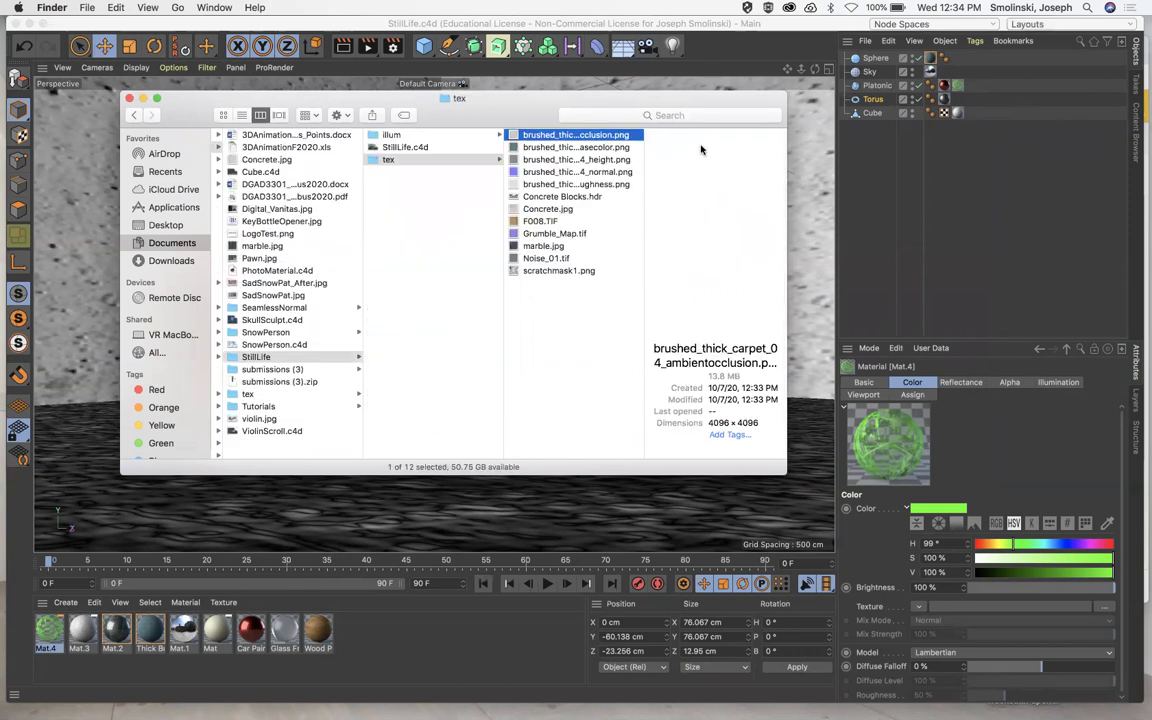
click(553, 147)
click(553, 160)
key(Down)
key(Down)
key(Down)
key(Down)
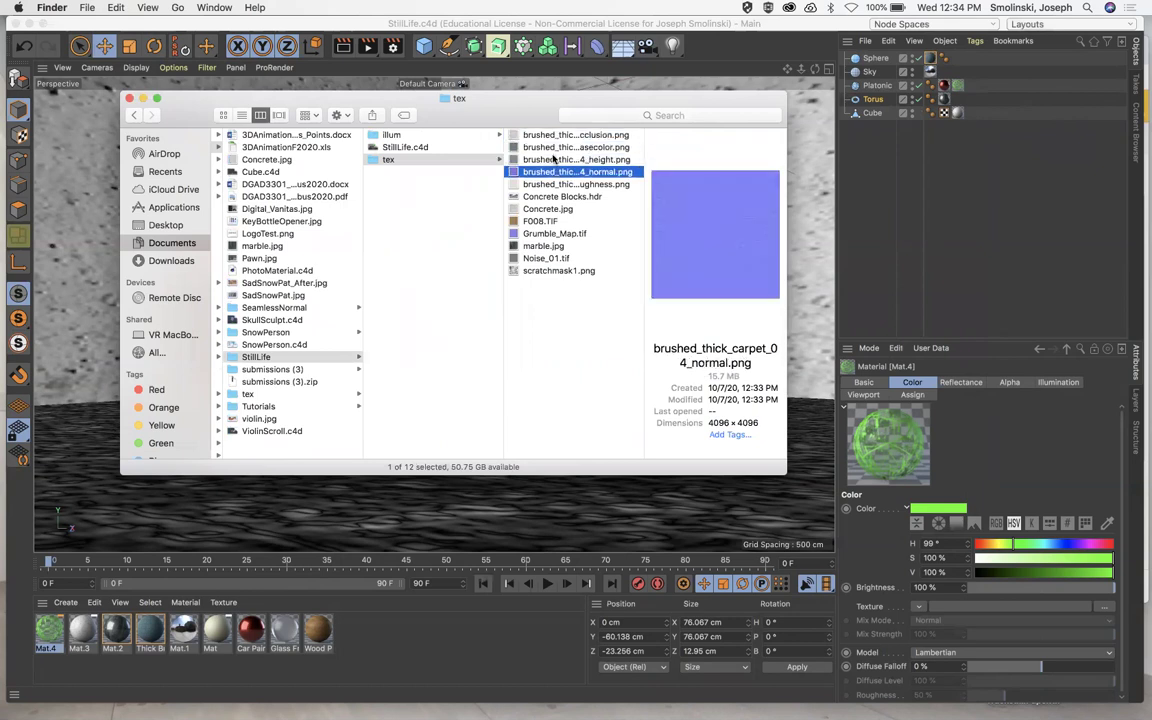
key(Up)
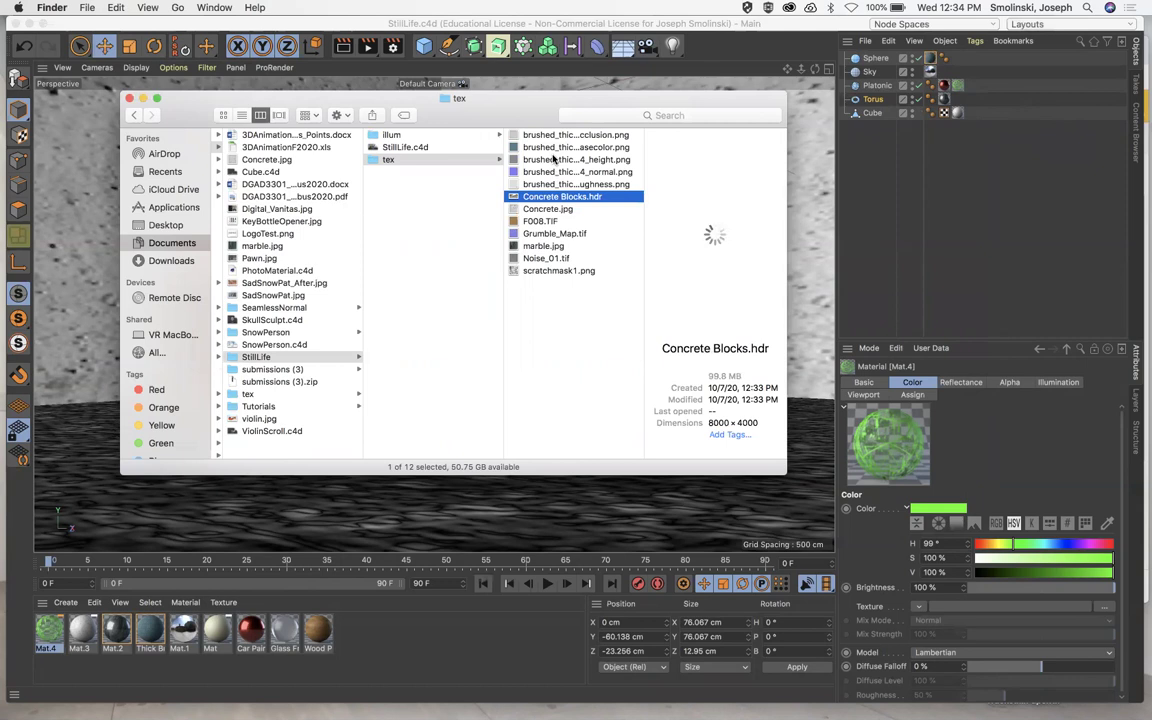
key(Down)
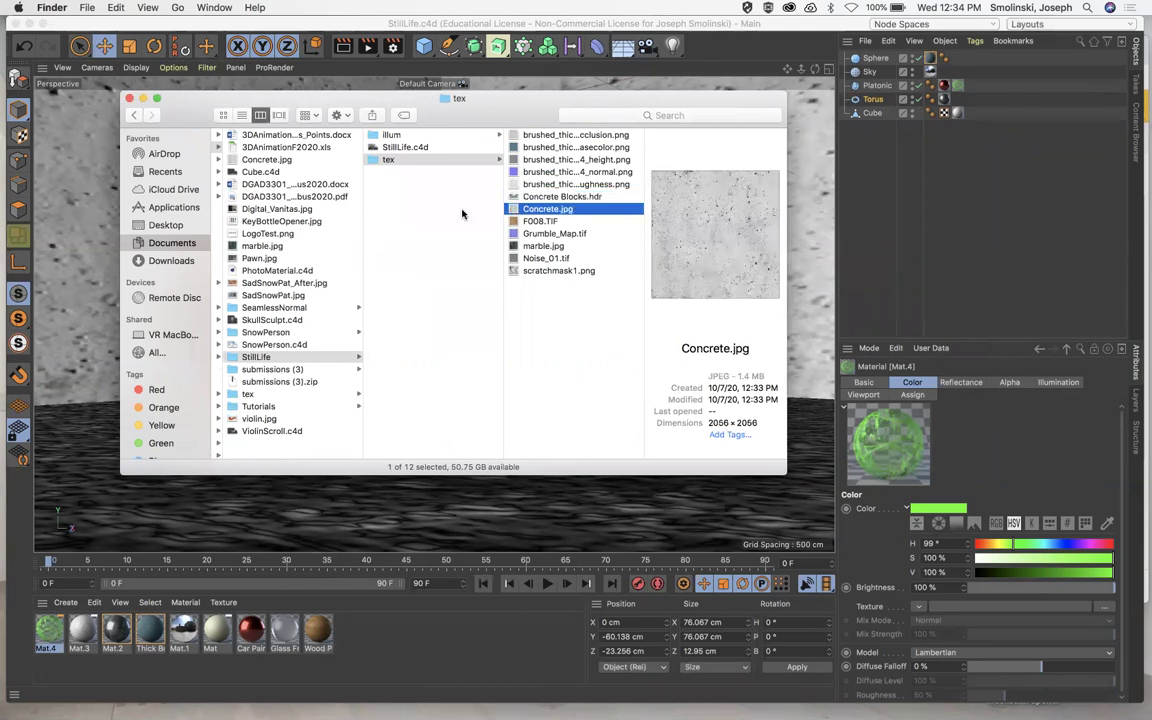
Step: Return to the StillLife project folder and close the Finder window
click(268, 357)
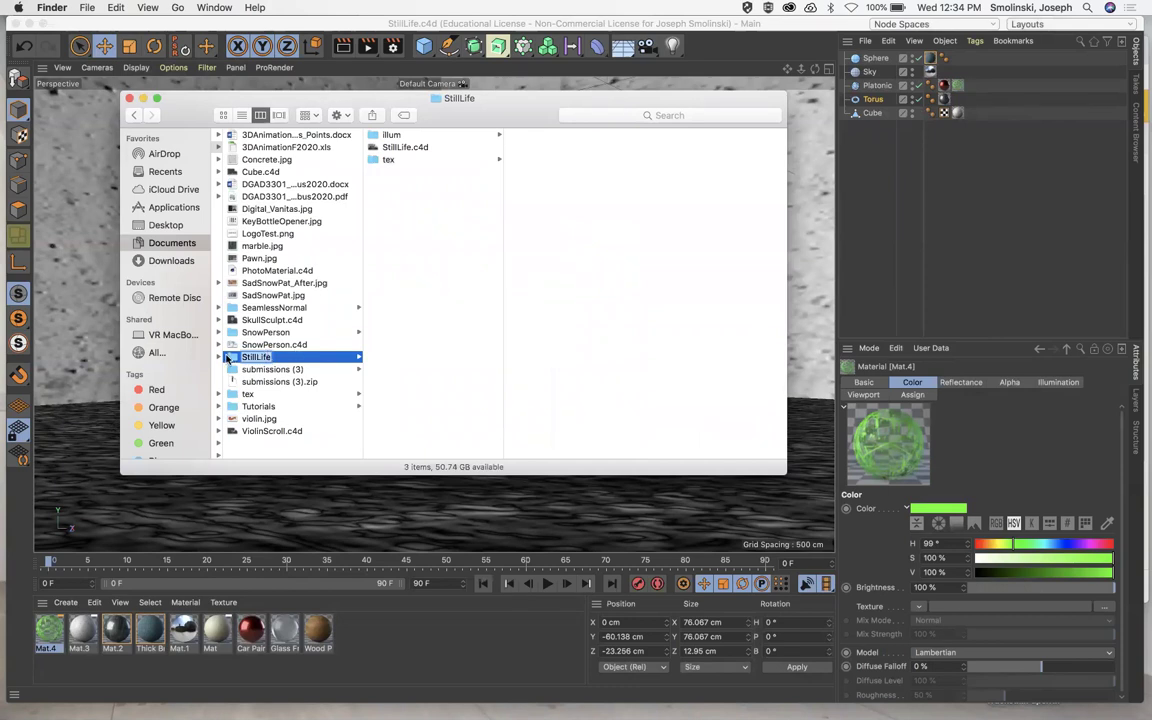
click(229, 357)
click(254, 345)
click(252, 357)
click(128, 98)
Step: Create a new material in Cinema 4D and open its color channel for editing
click(65, 602)
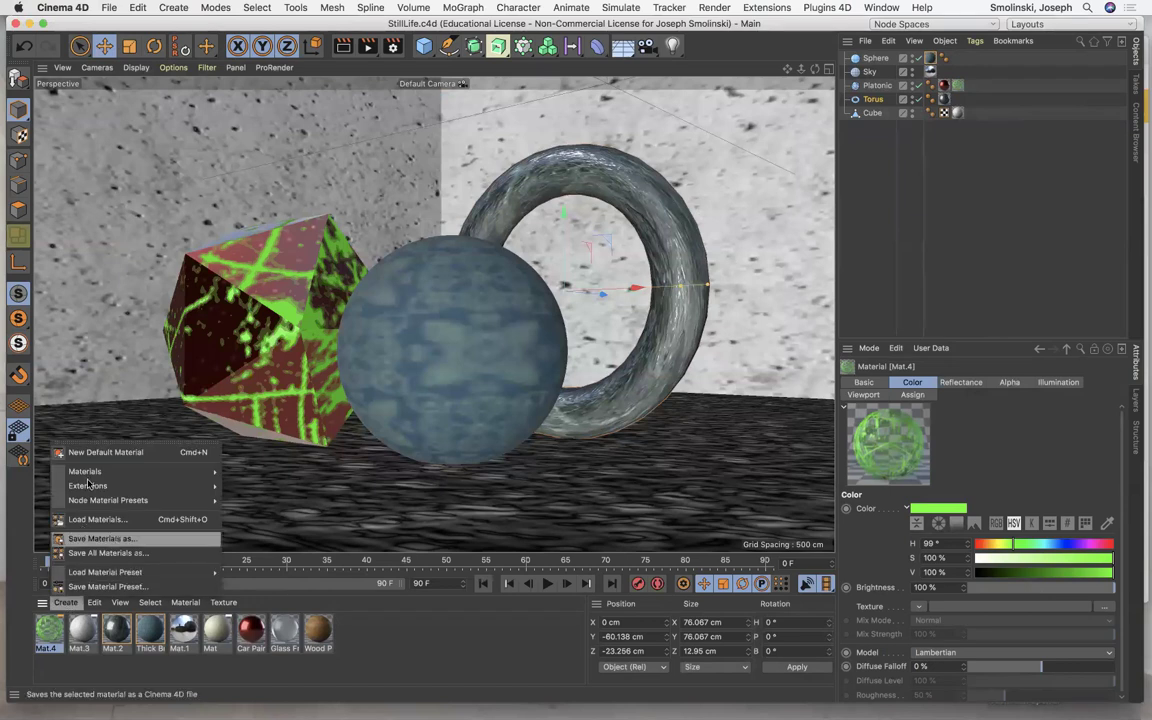
mouse_move(90, 471)
click(249, 490)
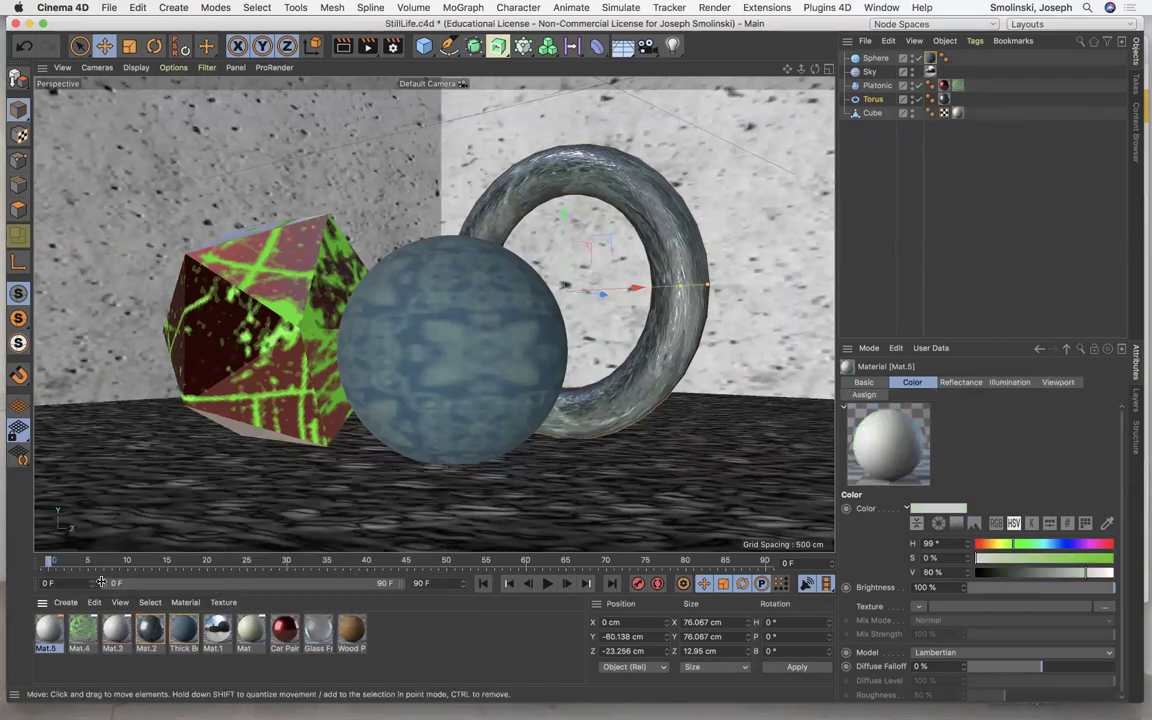
double_click(45, 630)
click(228, 243)
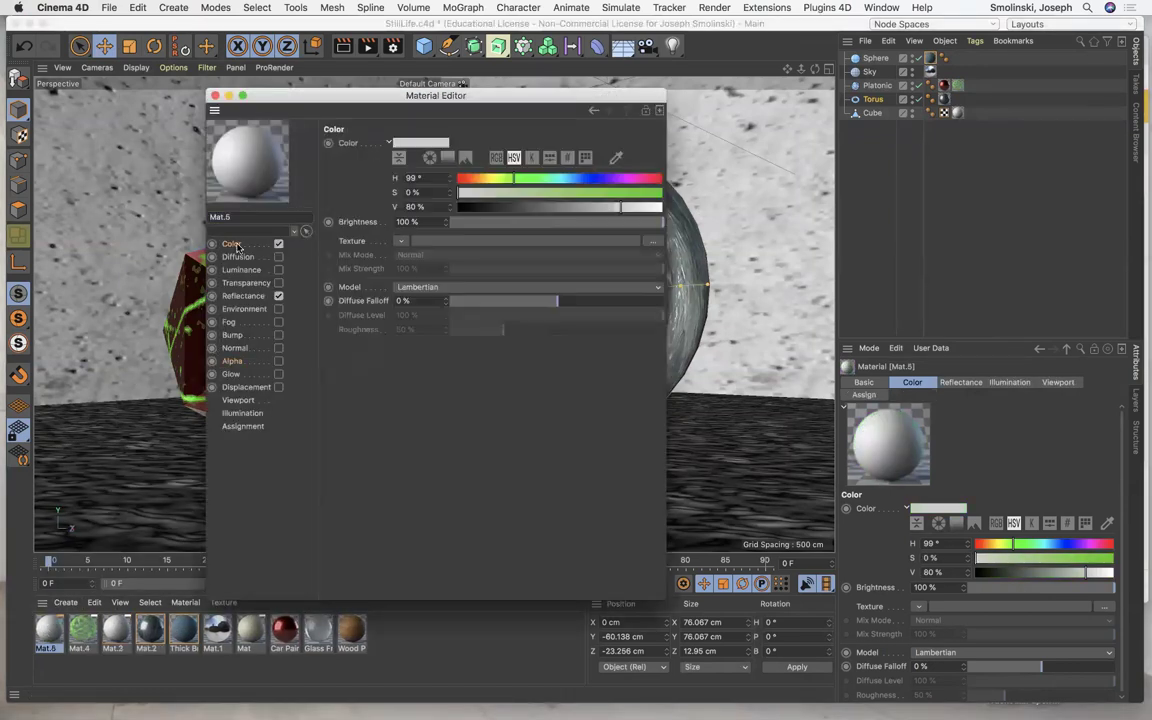
Step: Load the rust image from the BlackShell folder as the color texture, copy it to the project location, and close the material editor
click(401, 241)
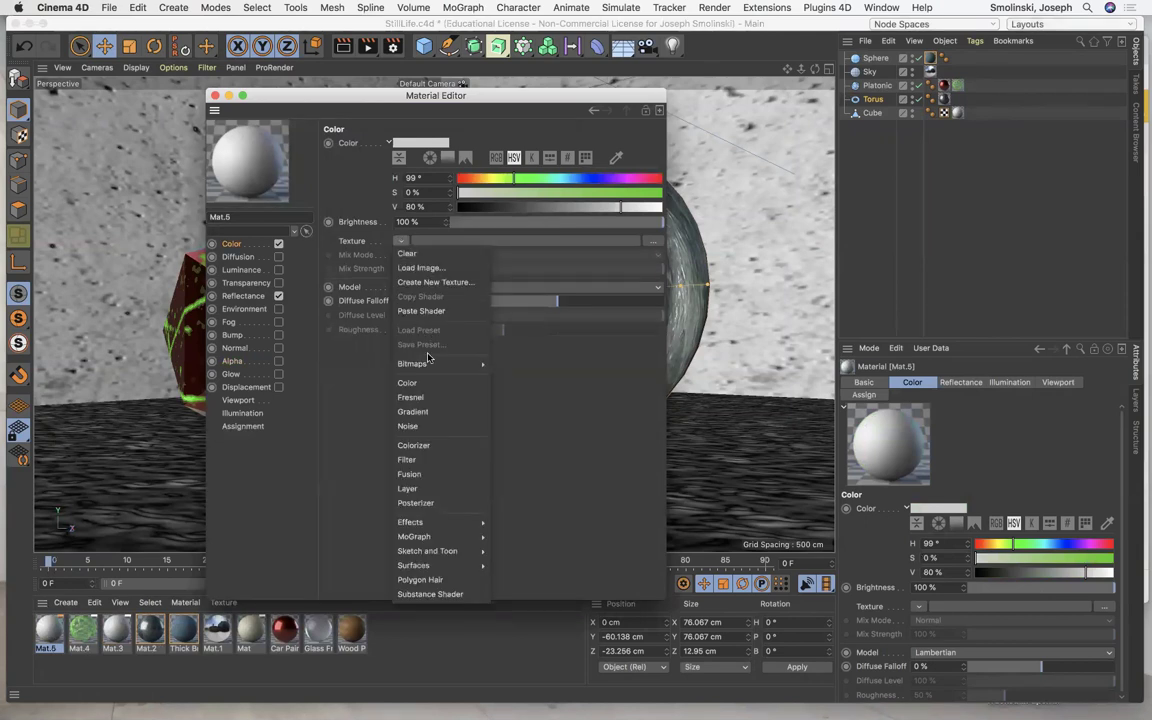
click(432, 268)
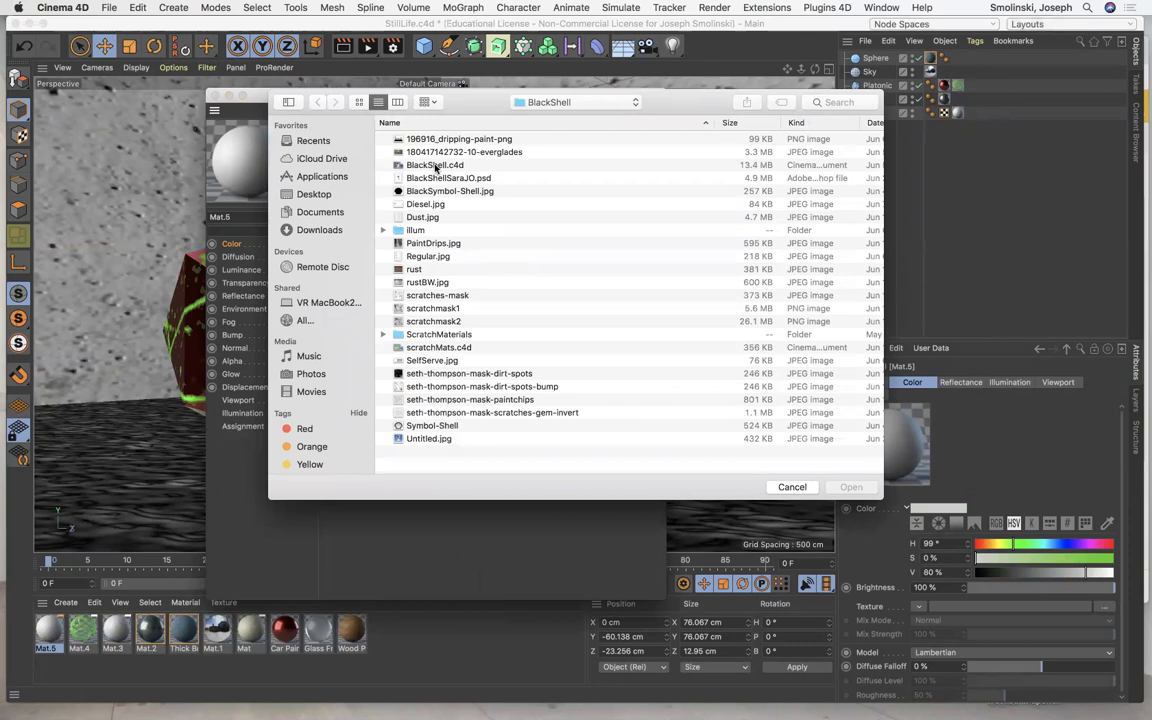
click(395, 164)
click(414, 270)
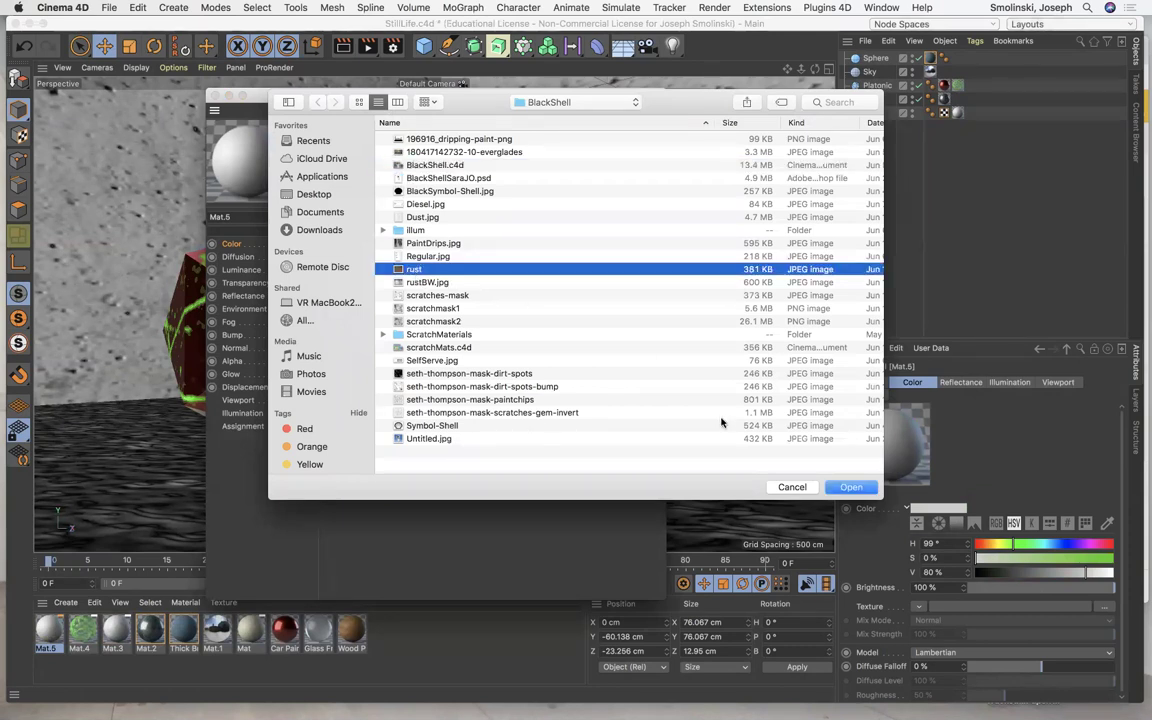
click(851, 487)
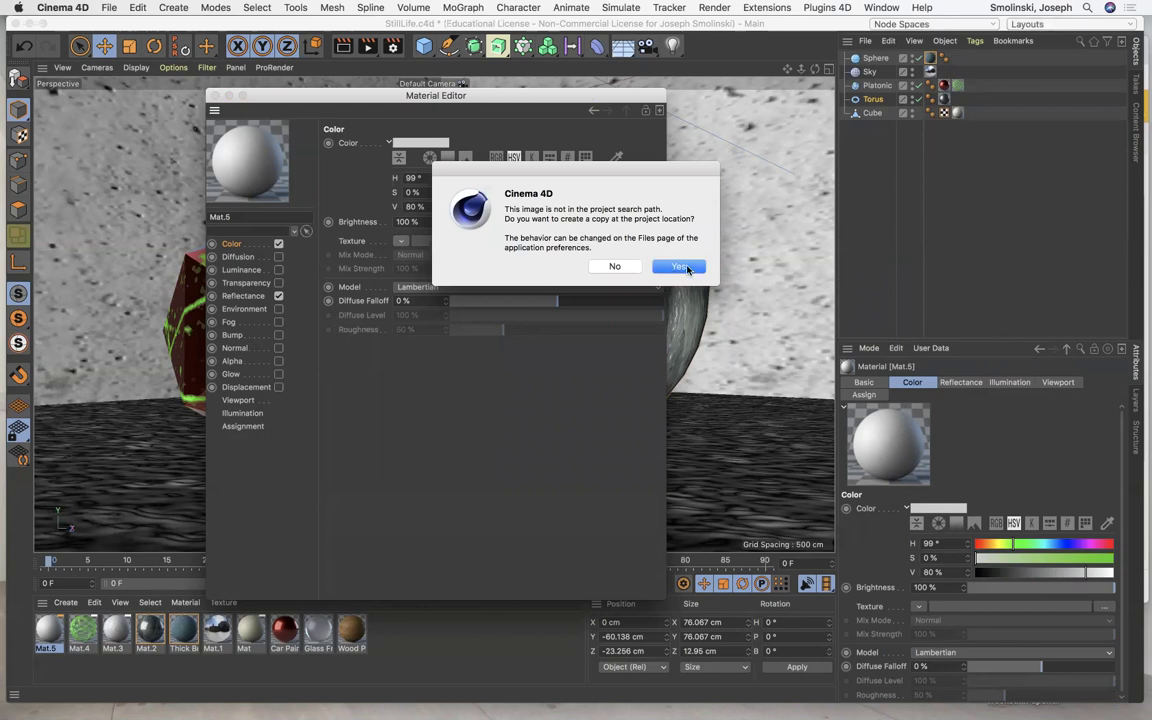
click(655, 266)
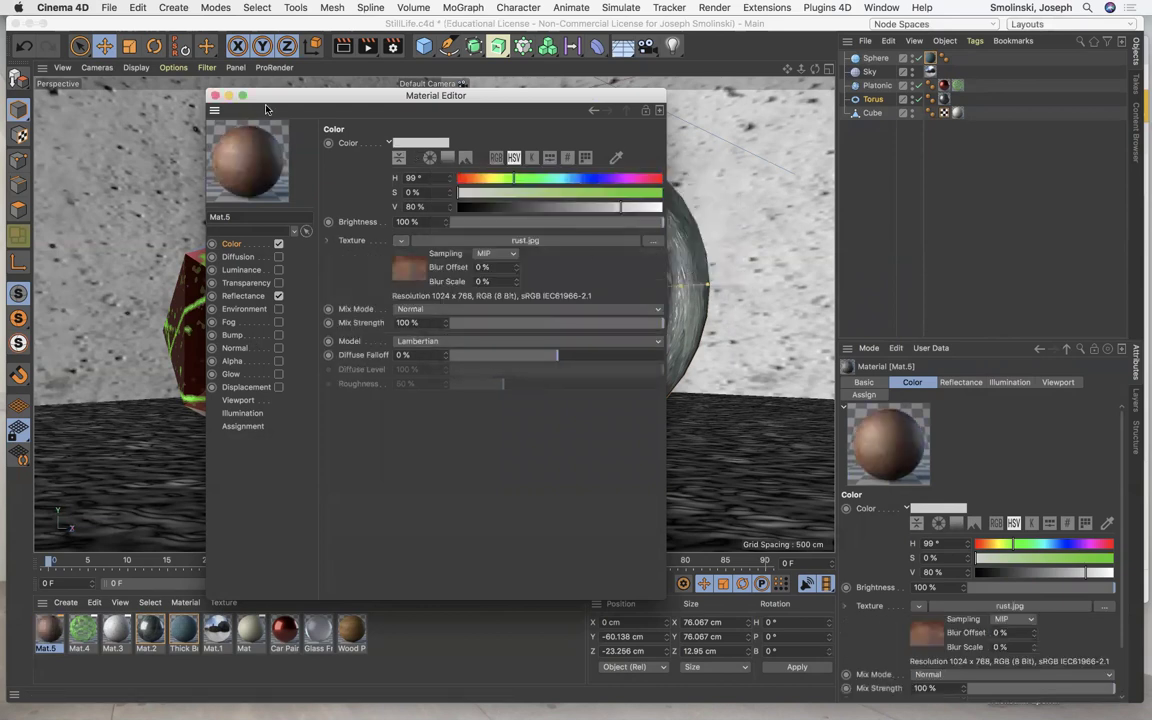
click(214, 96)
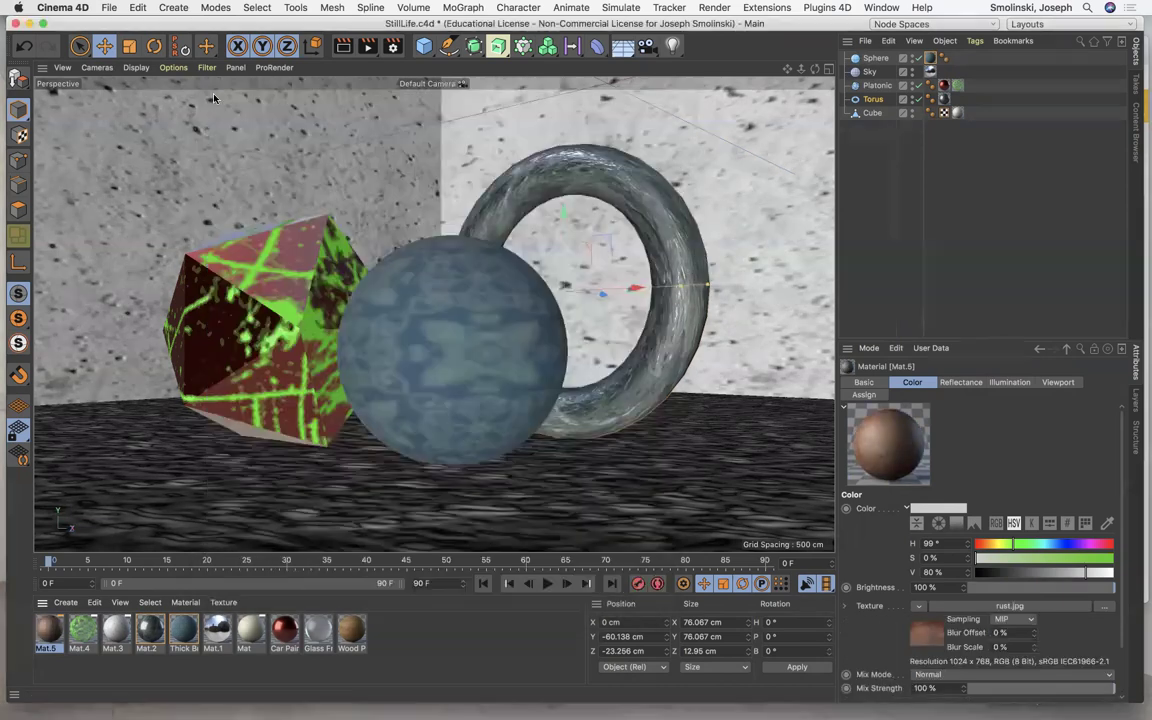
Step: Switch to Finder, preview rust.jpg in the tex folder of Documents/Classes/3DAnimation2020/StillLife, and close the Finder window
click(75, 700)
click(43, 700)
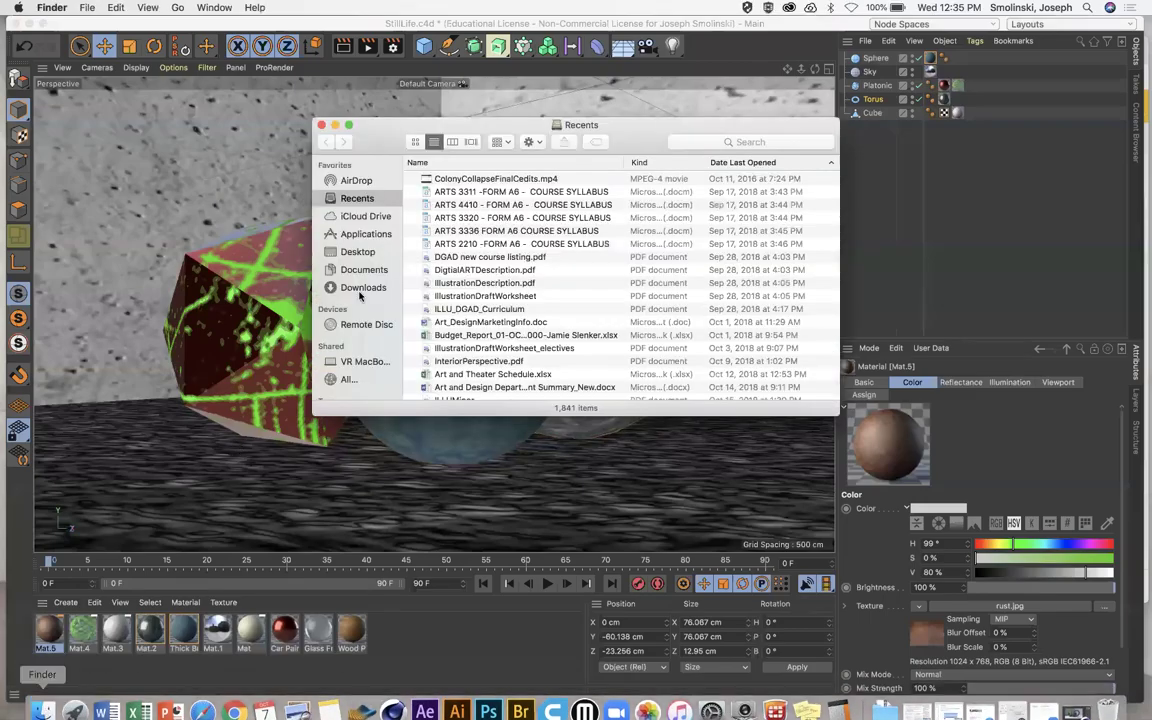
click(362, 269)
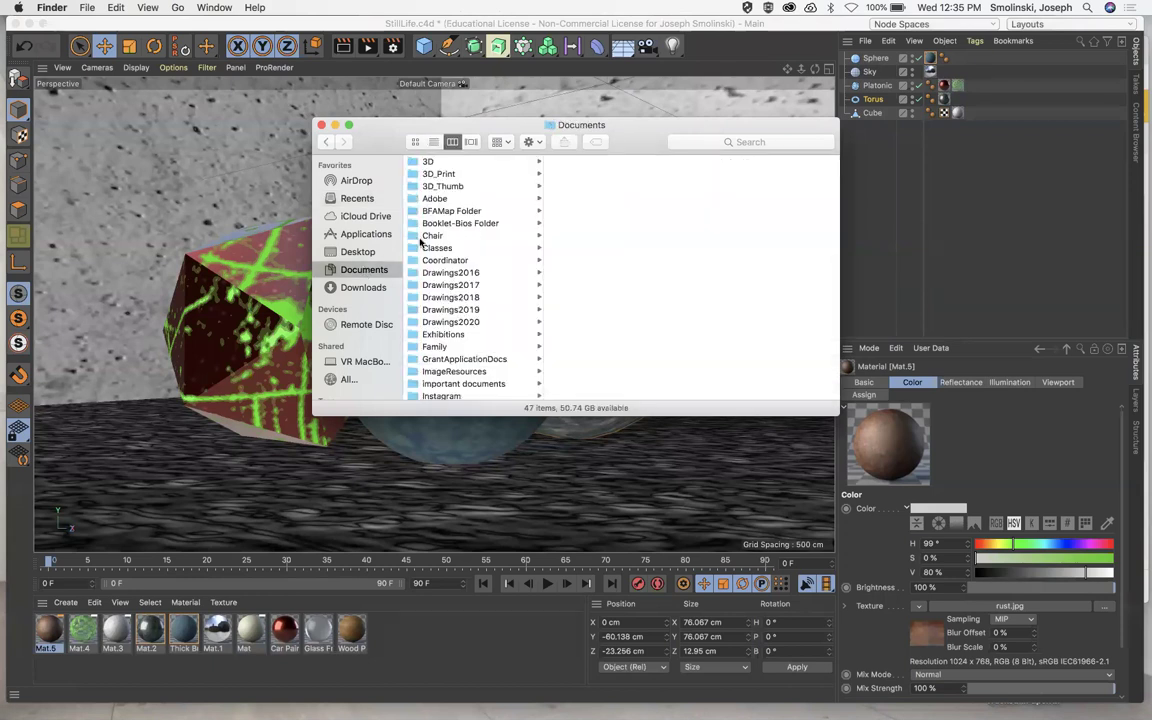
click(436, 247)
click(598, 174)
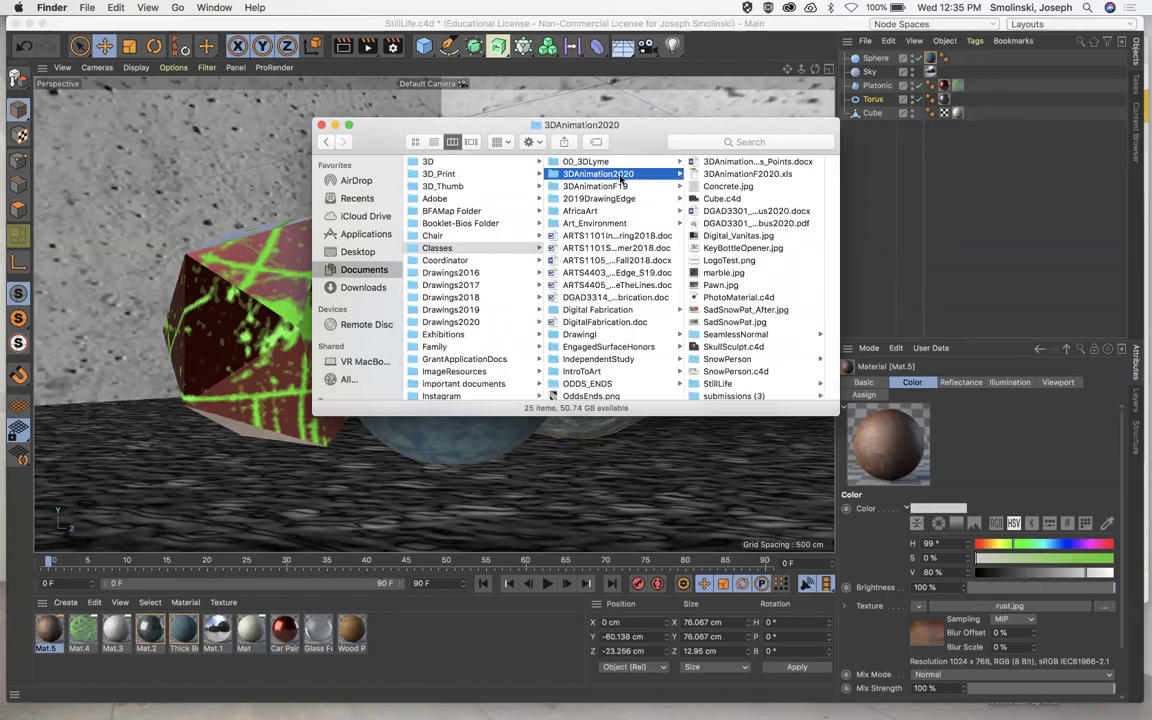
click(718, 383)
click(725, 185)
click(729, 298)
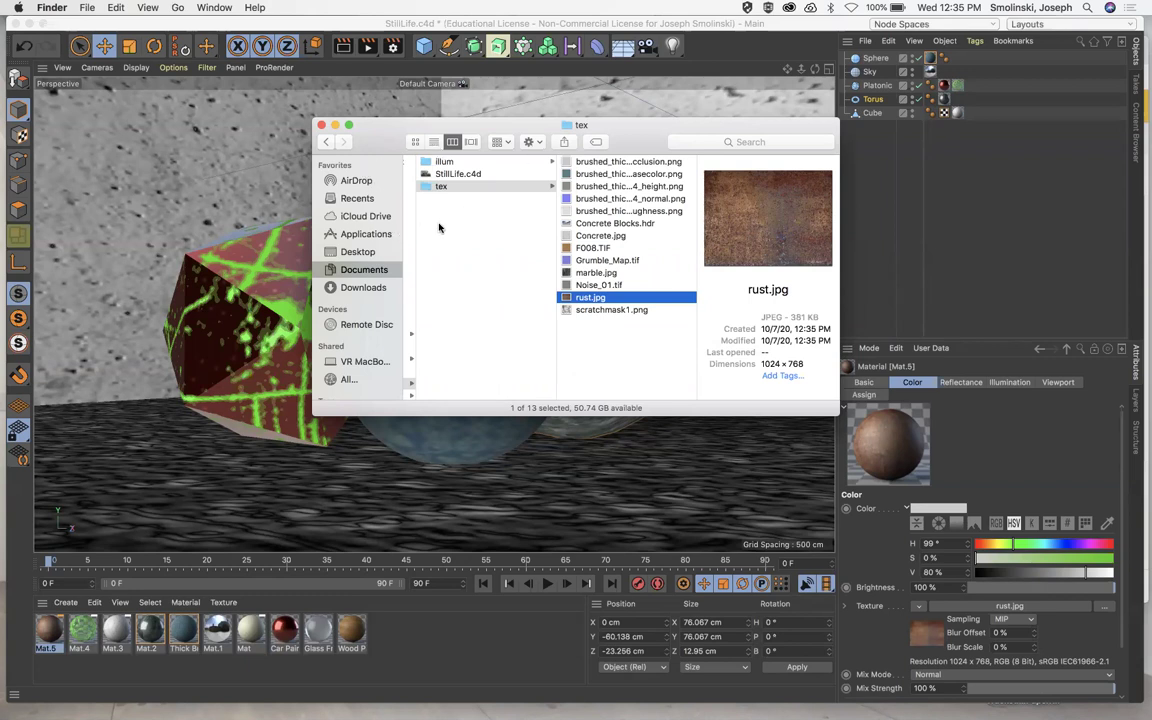
click(321, 126)
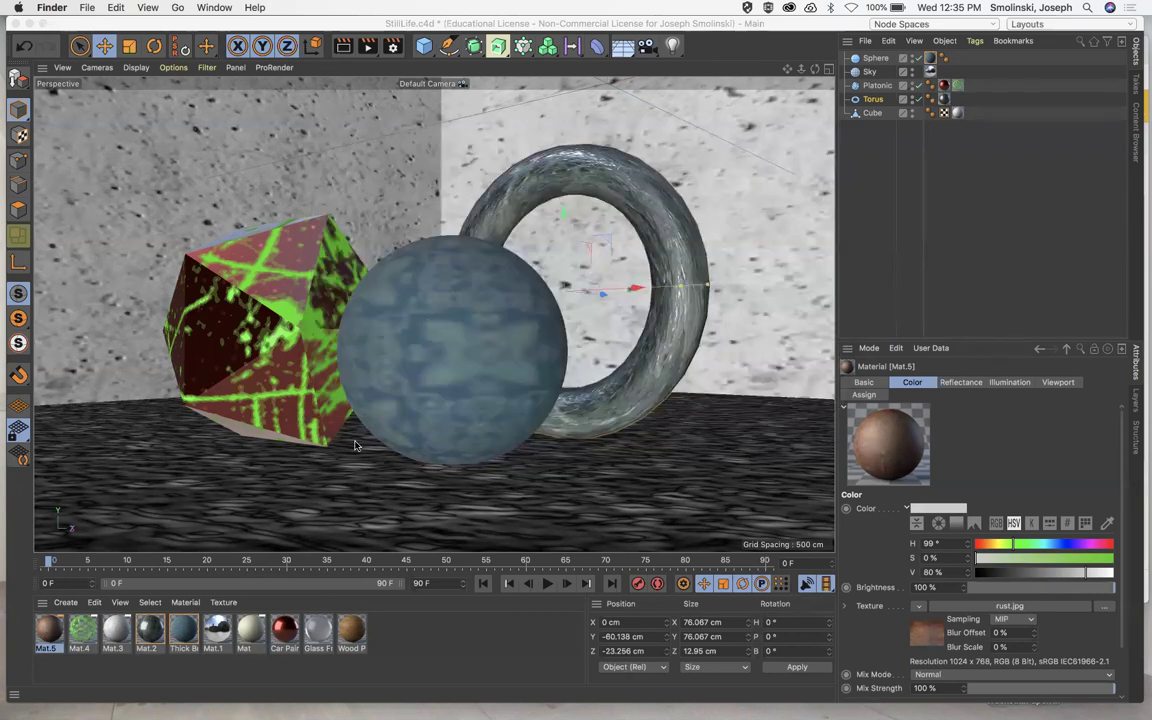
Step: Replace Mat.5's color texture with OldPVpanel.jpg from the 3D folder in Documents, copy it to the project location, and close the material editor
click(47, 634)
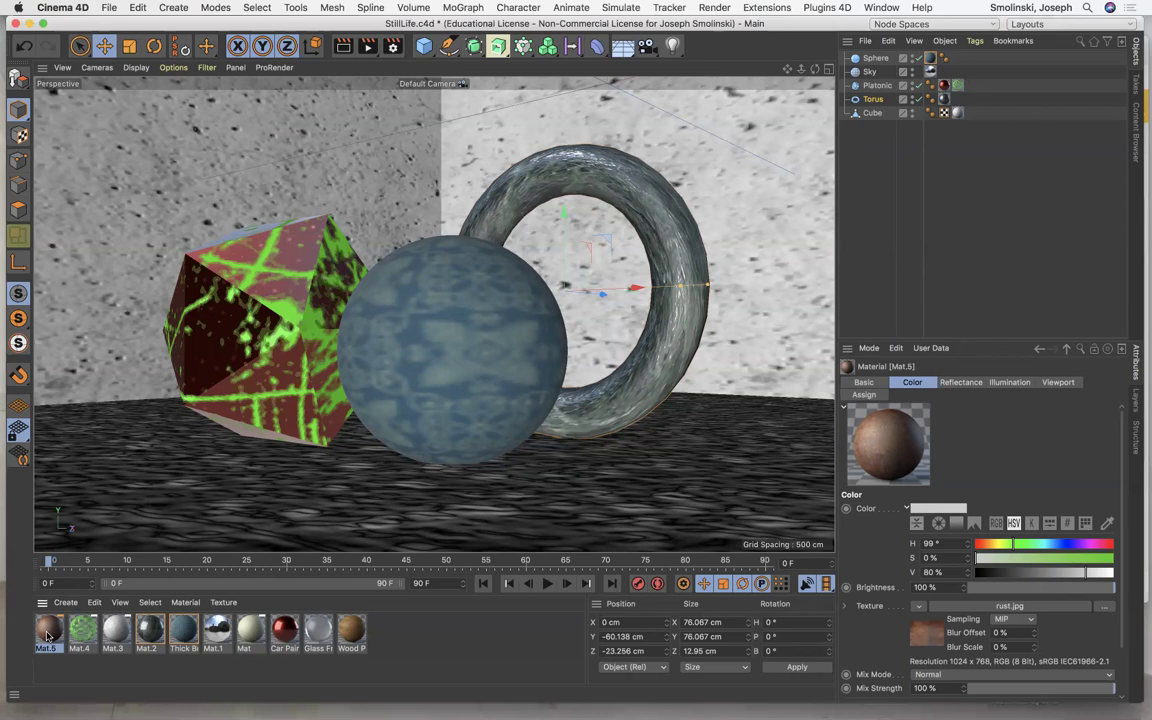
double_click(47, 634)
click(400, 241)
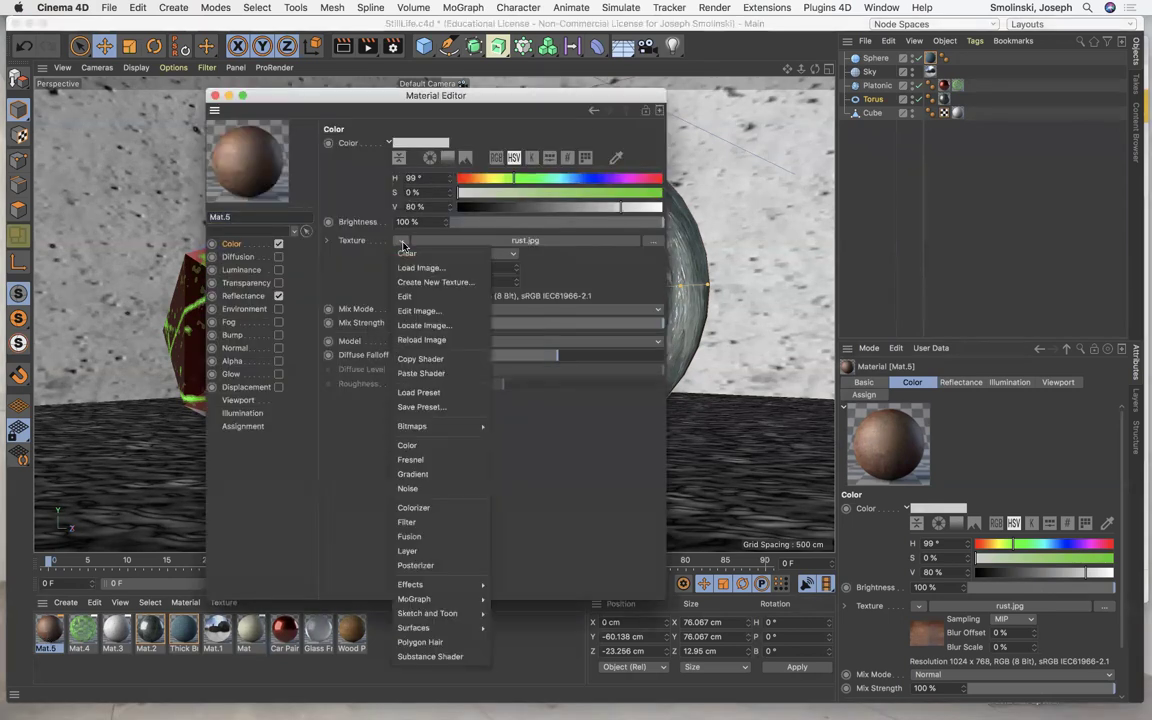
click(410, 267)
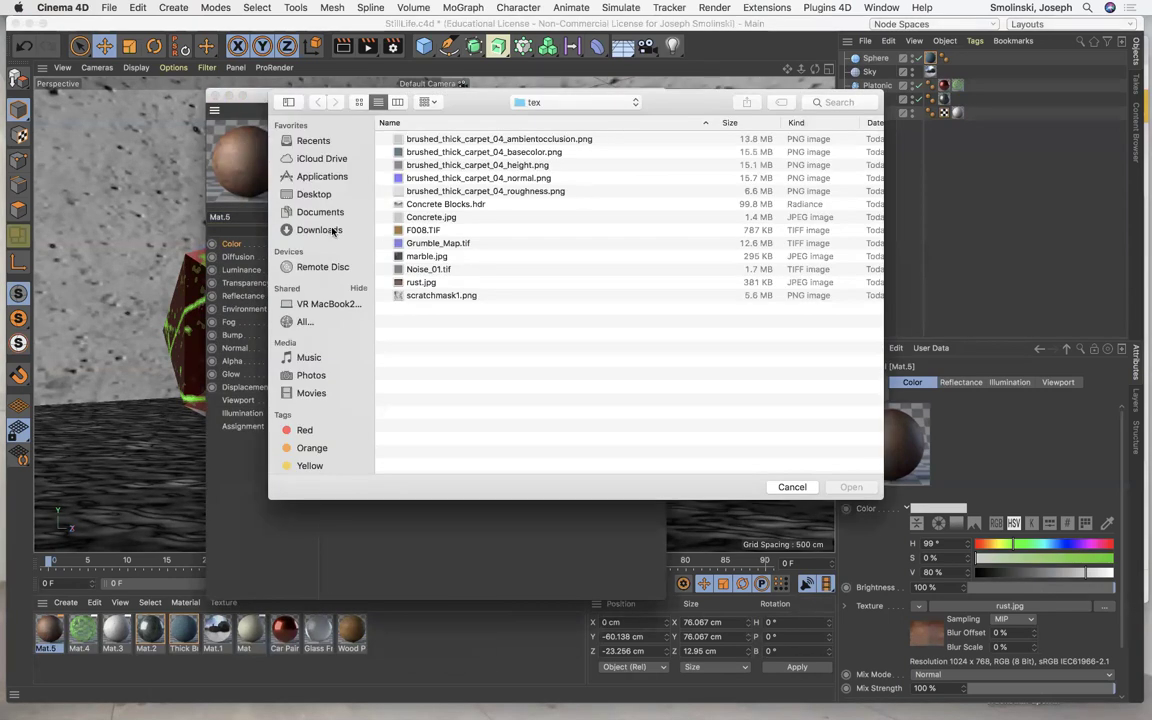
click(322, 213)
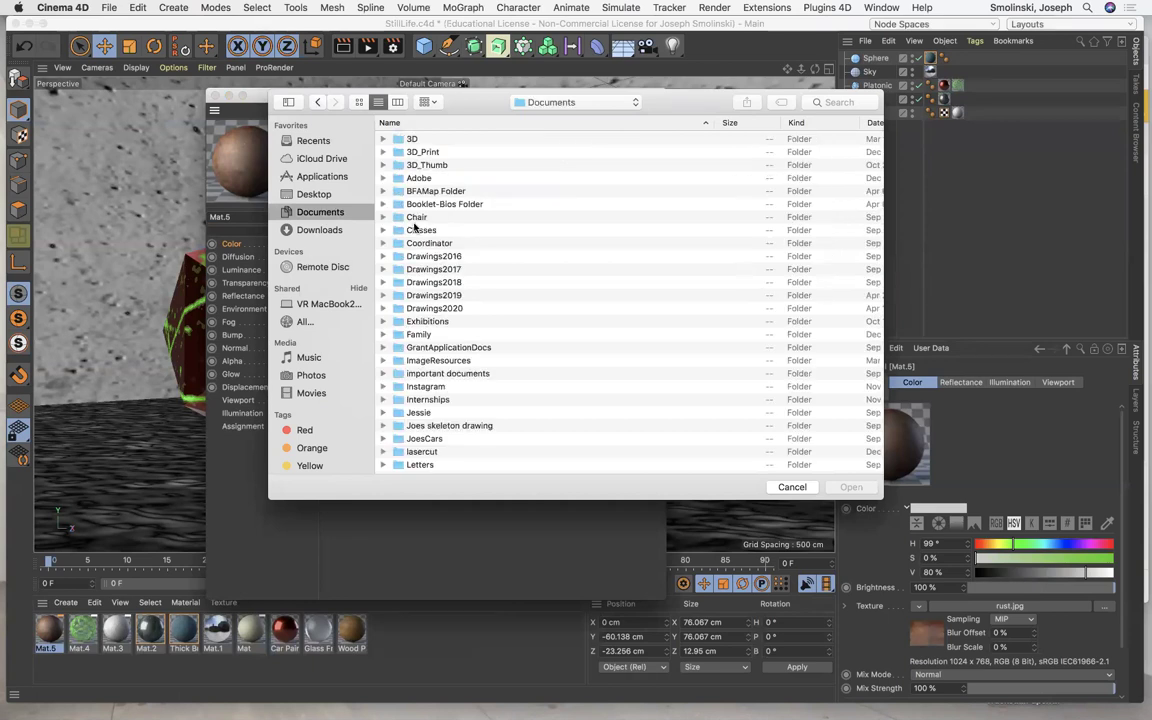
click(390, 140)
click(383, 139)
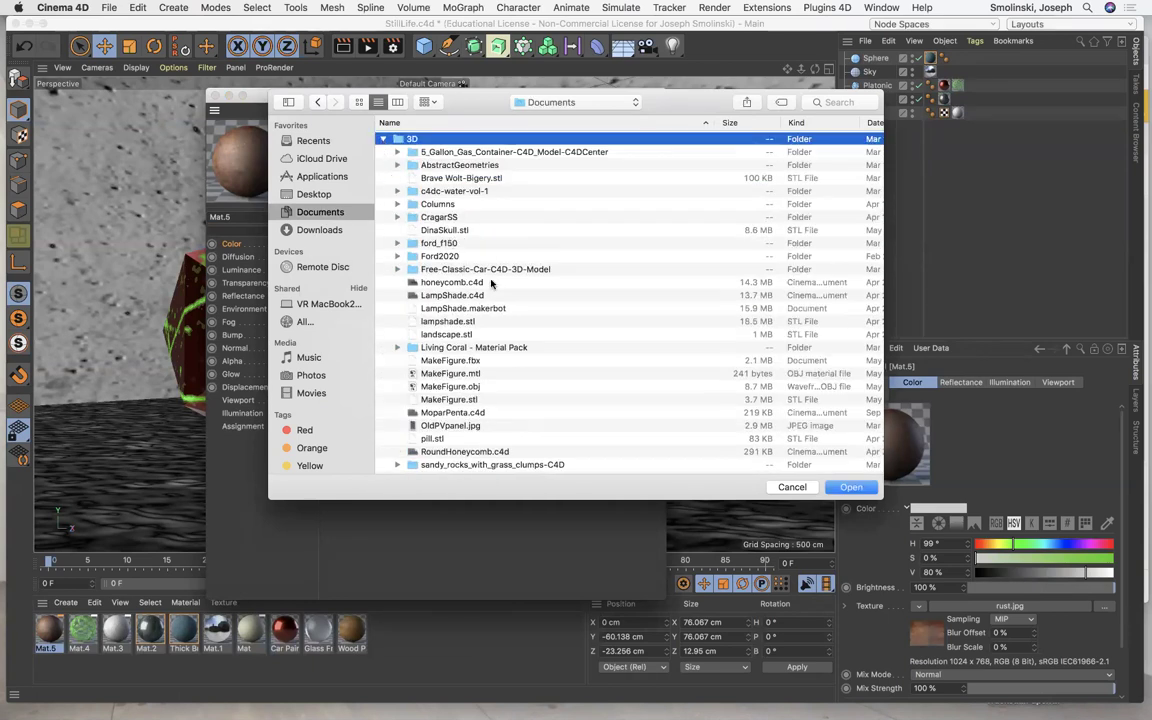
scroll(468, 336, down, 5)
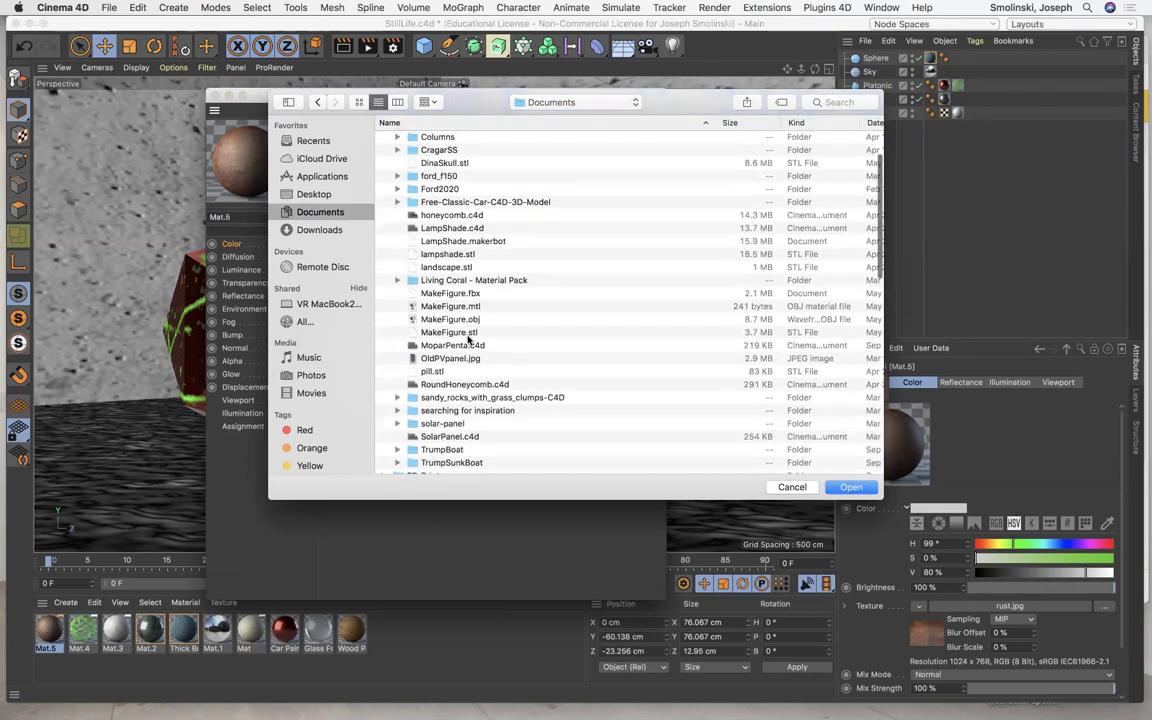
click(458, 357)
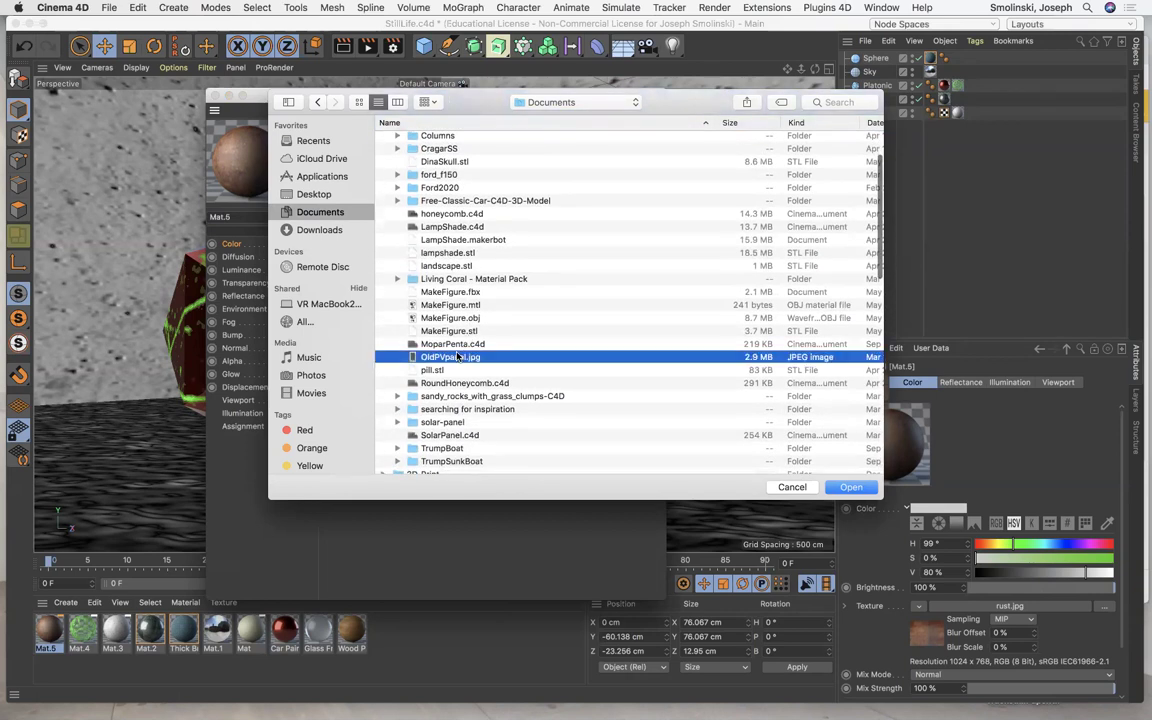
click(851, 487)
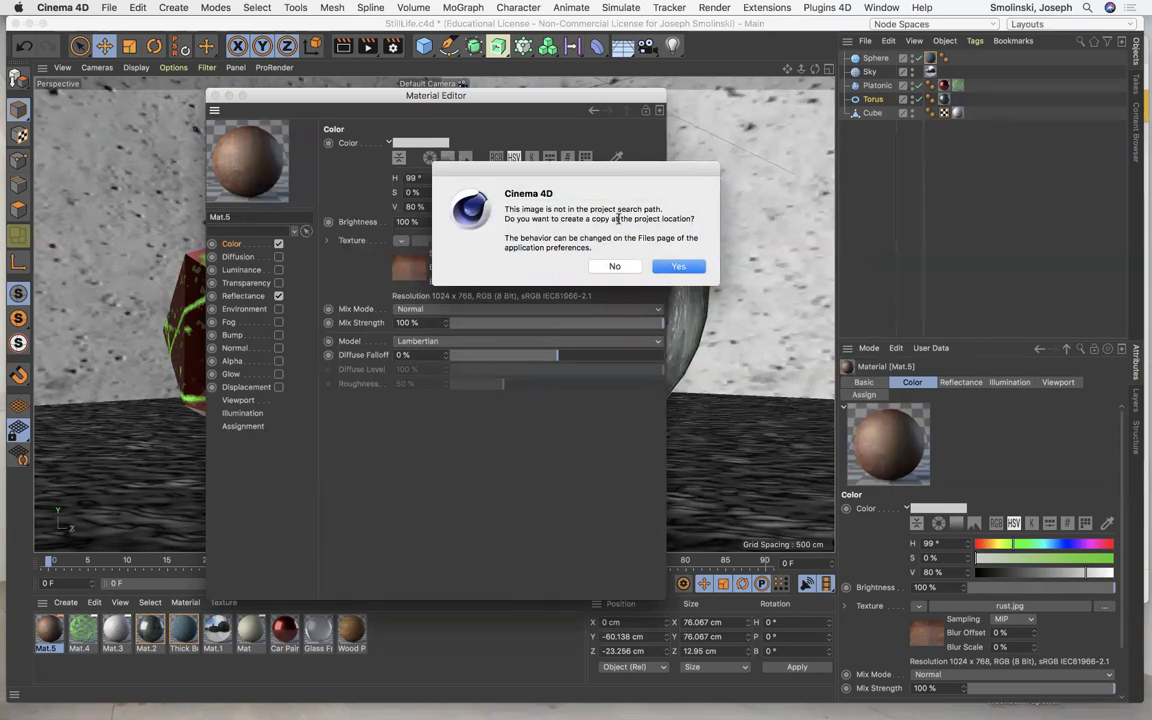
click(679, 266)
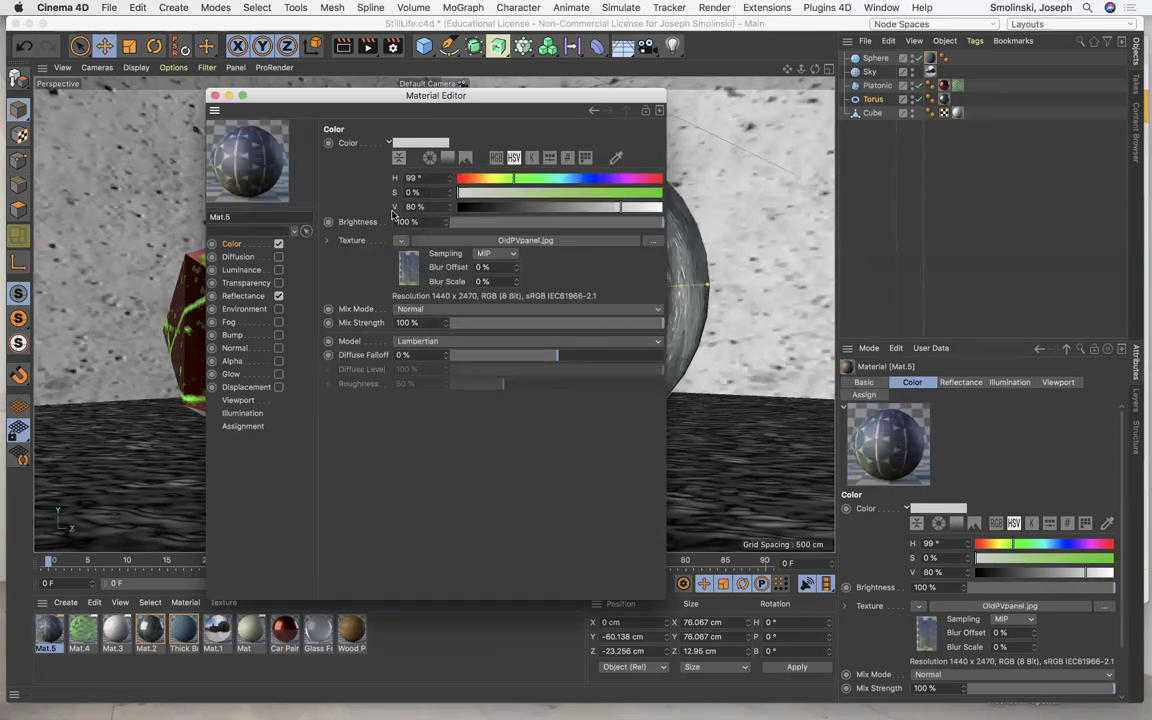
click(214, 96)
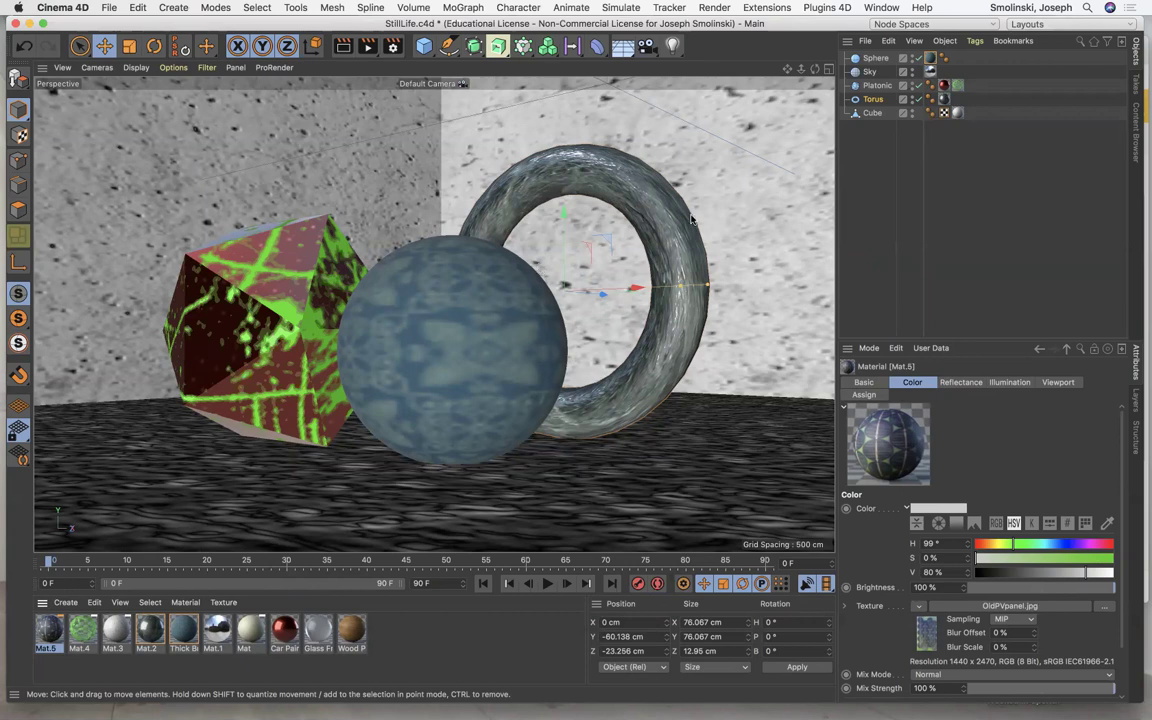
click(880, 8)
click(880, 9)
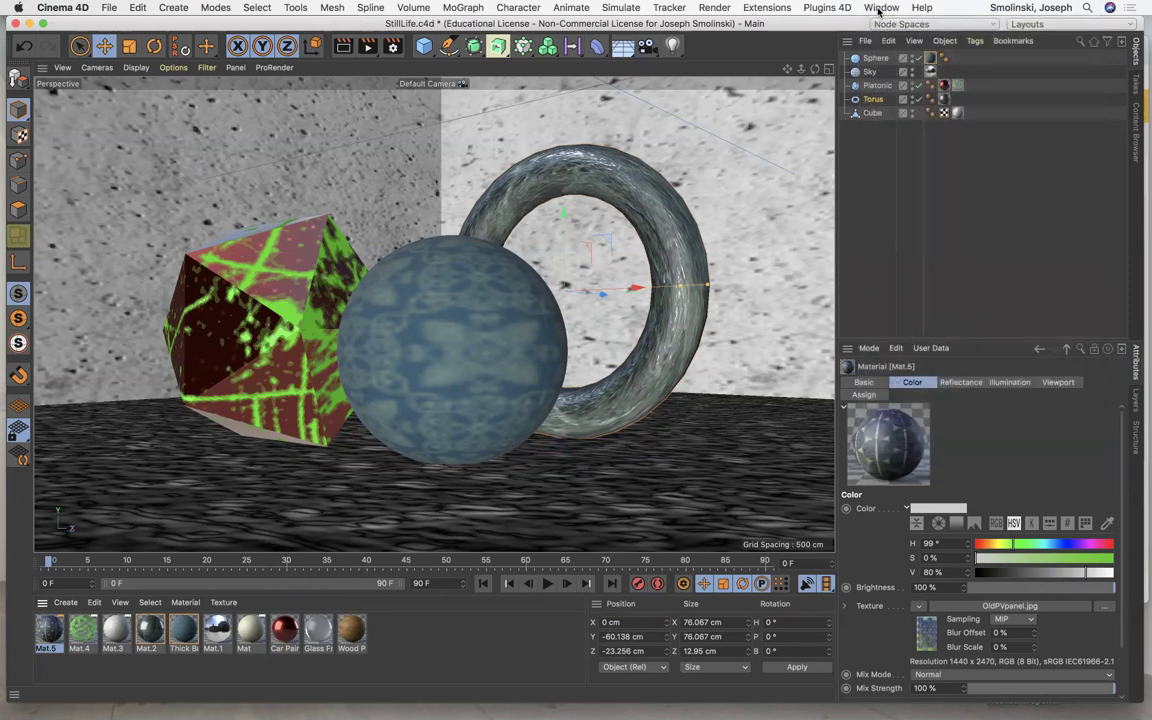